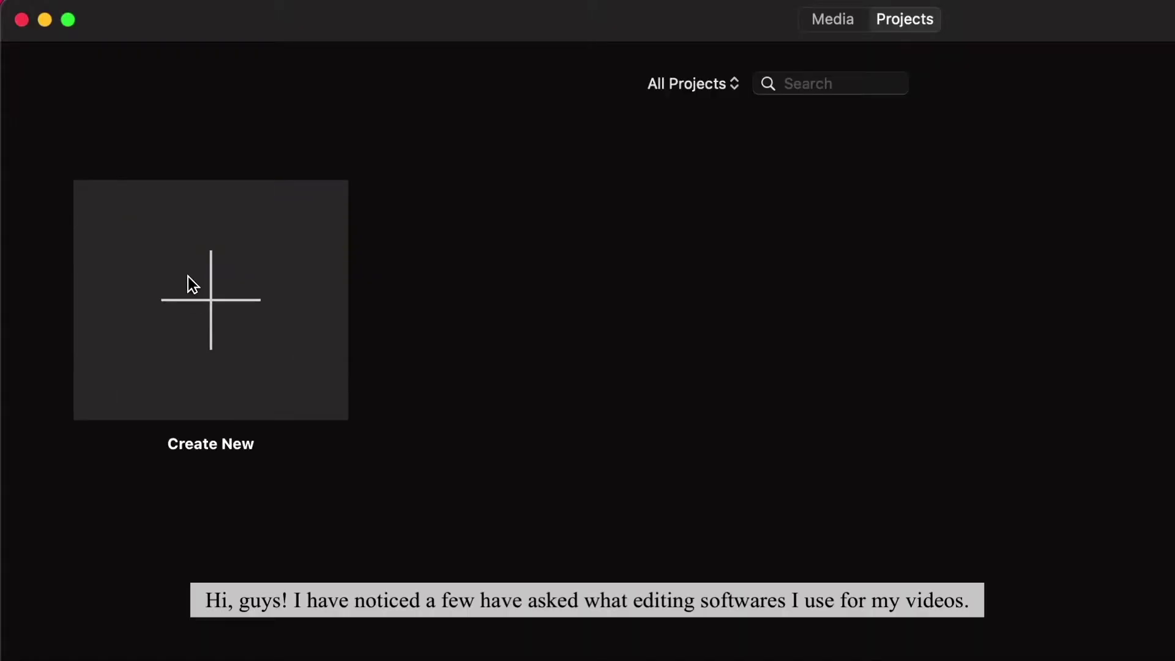
# - Create a new movie project and place the clips IMG_2637.MOV to IMG_2646.MOV from the Downloads folder in its timeline
pyautogui.click(189, 277)
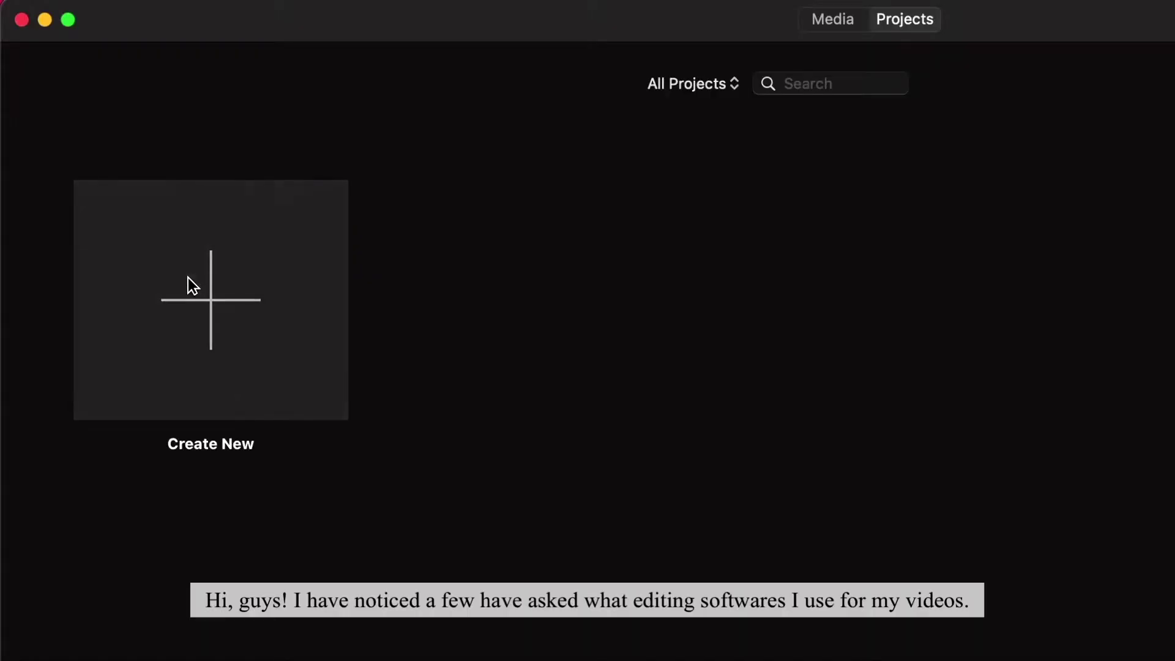
pyautogui.click(195, 434)
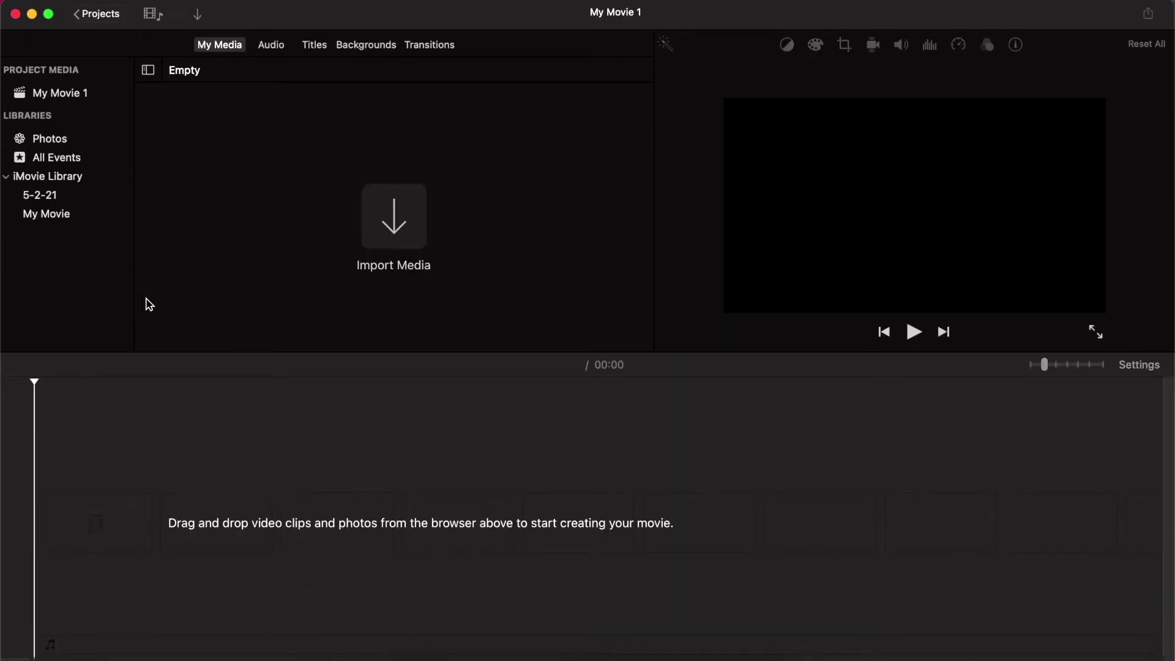
pyautogui.click(407, 647)
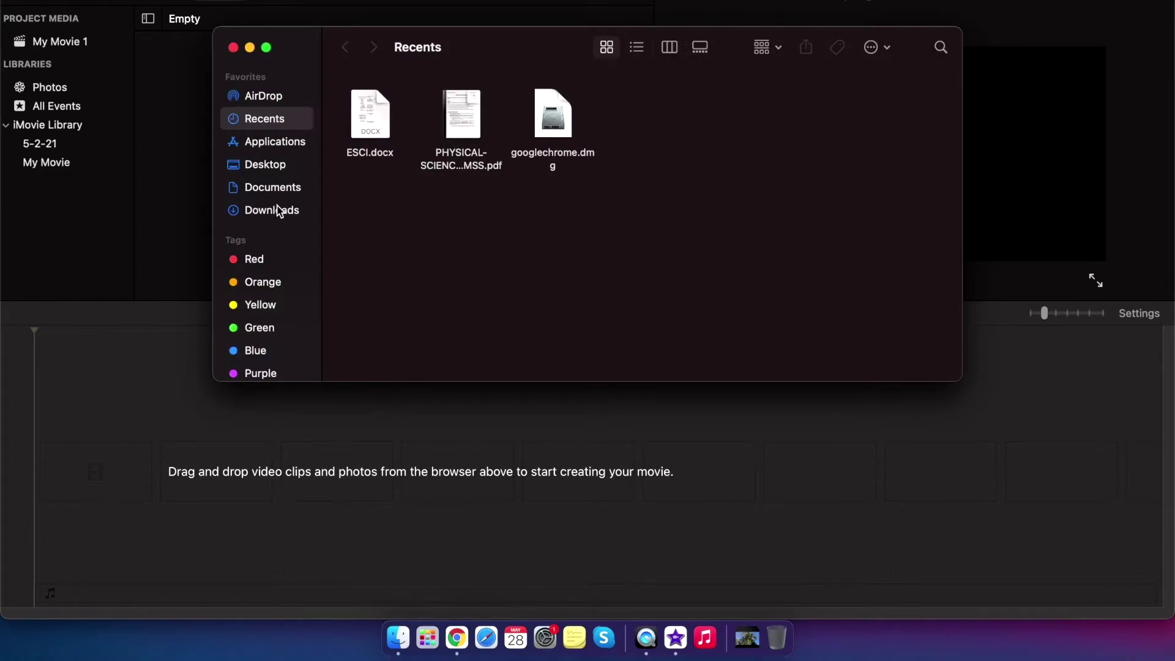
pyautogui.click(277, 208)
pyautogui.click(393, 104)
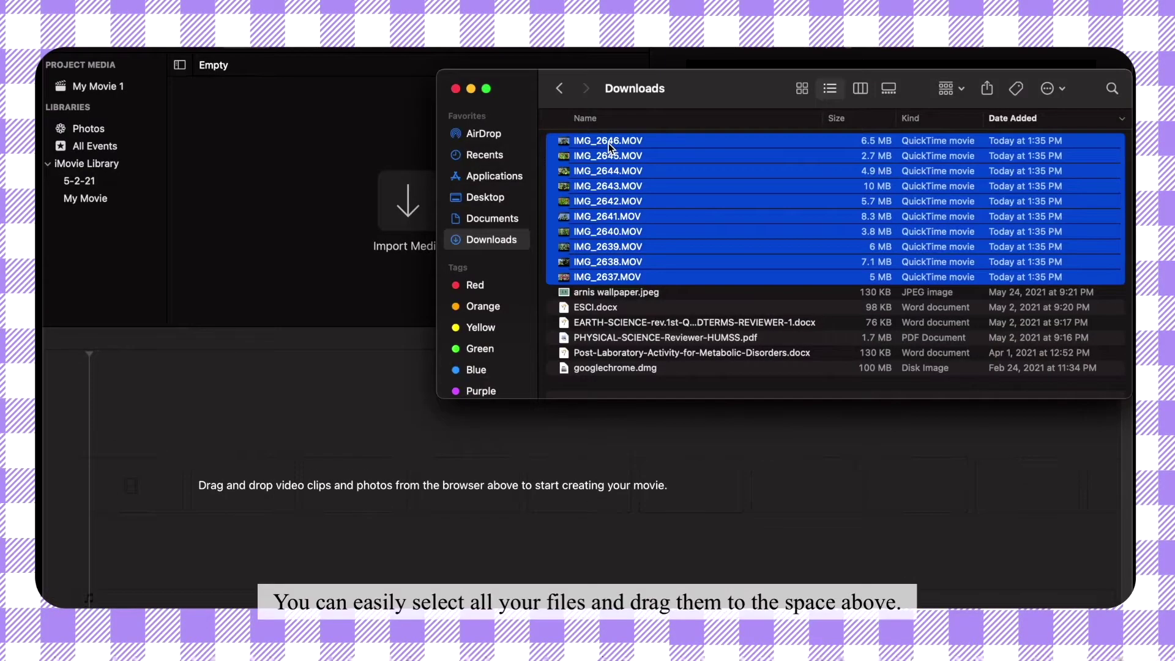
pyautogui.moveTo(609, 143); pyautogui.dragTo(367, 493)
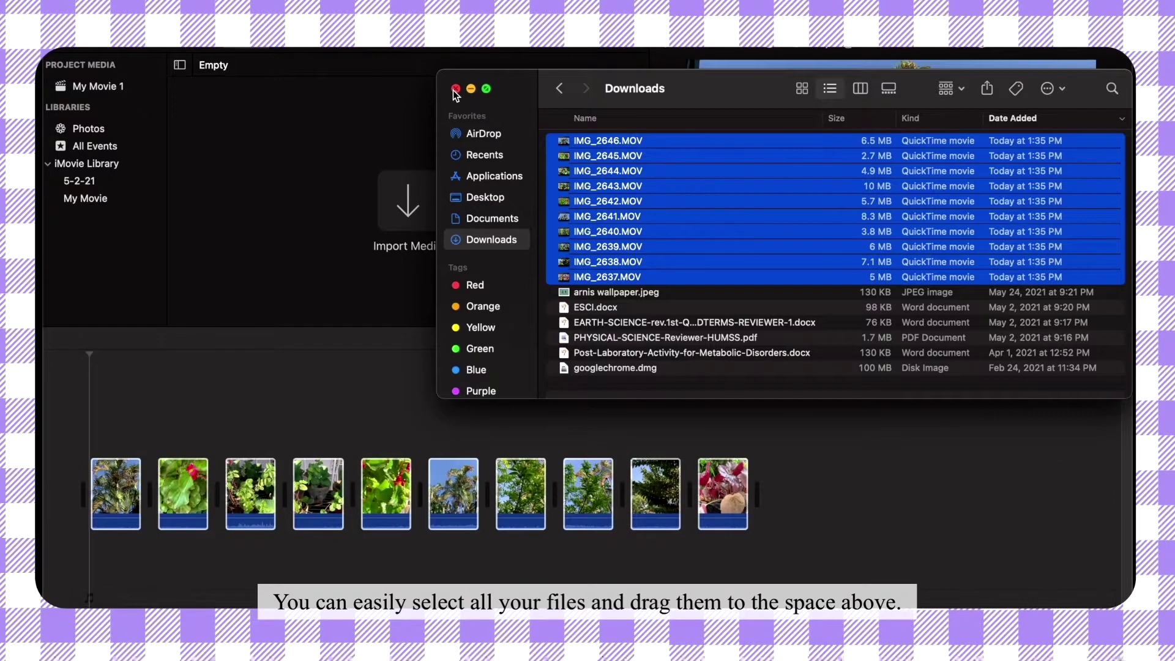
pyautogui.click(456, 89)
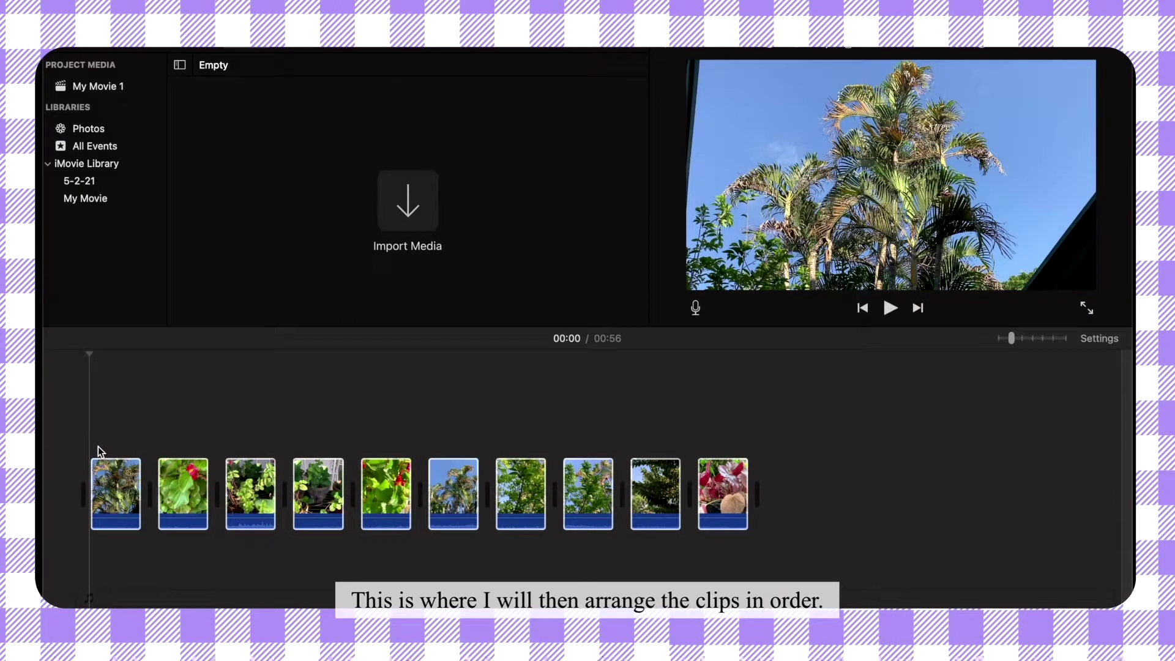
# - Detach the audio from all clips in the timeline and delete the detached audio tracks
pyautogui.press('super+a')
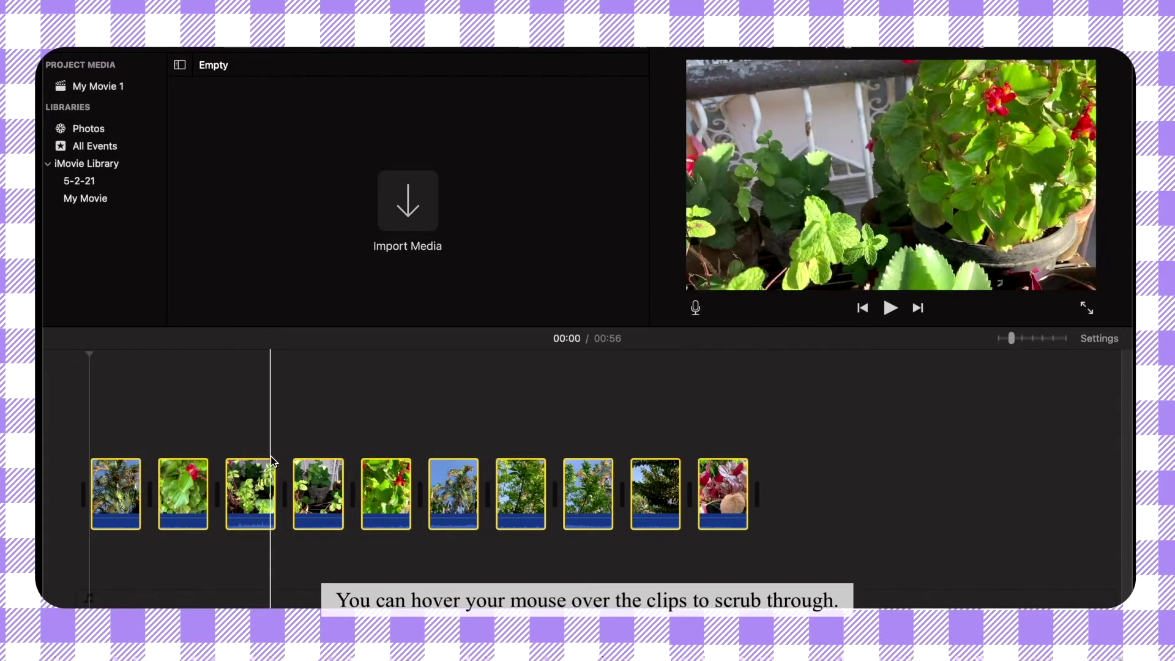
pyautogui.rightClick(112, 488)
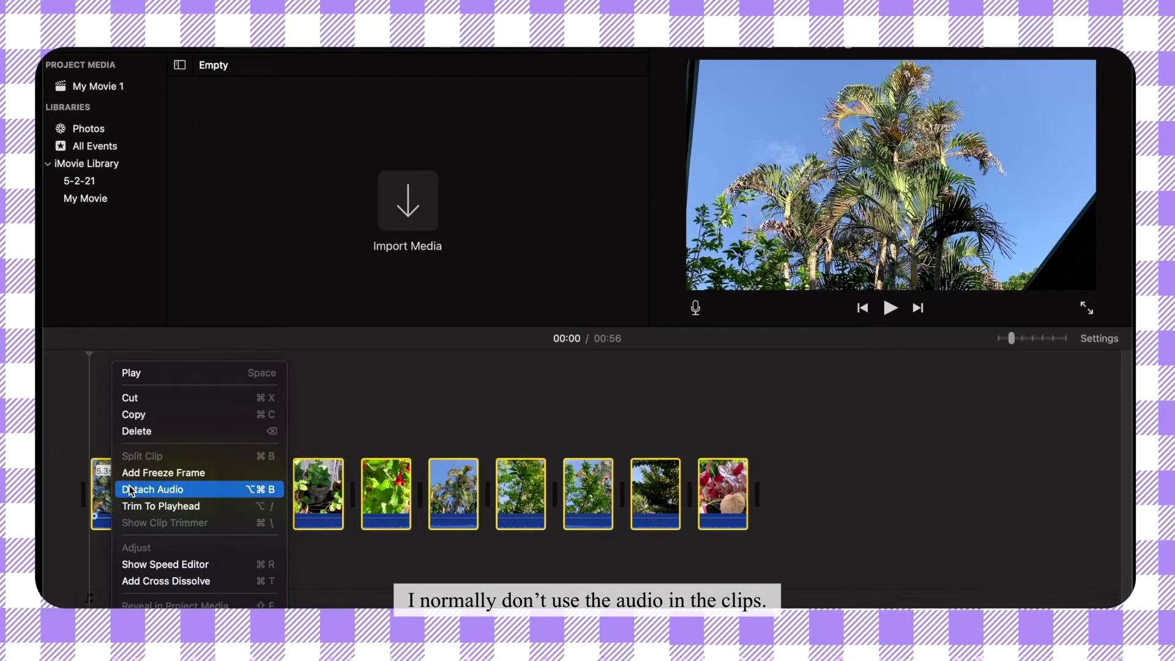
pyautogui.click(131, 490)
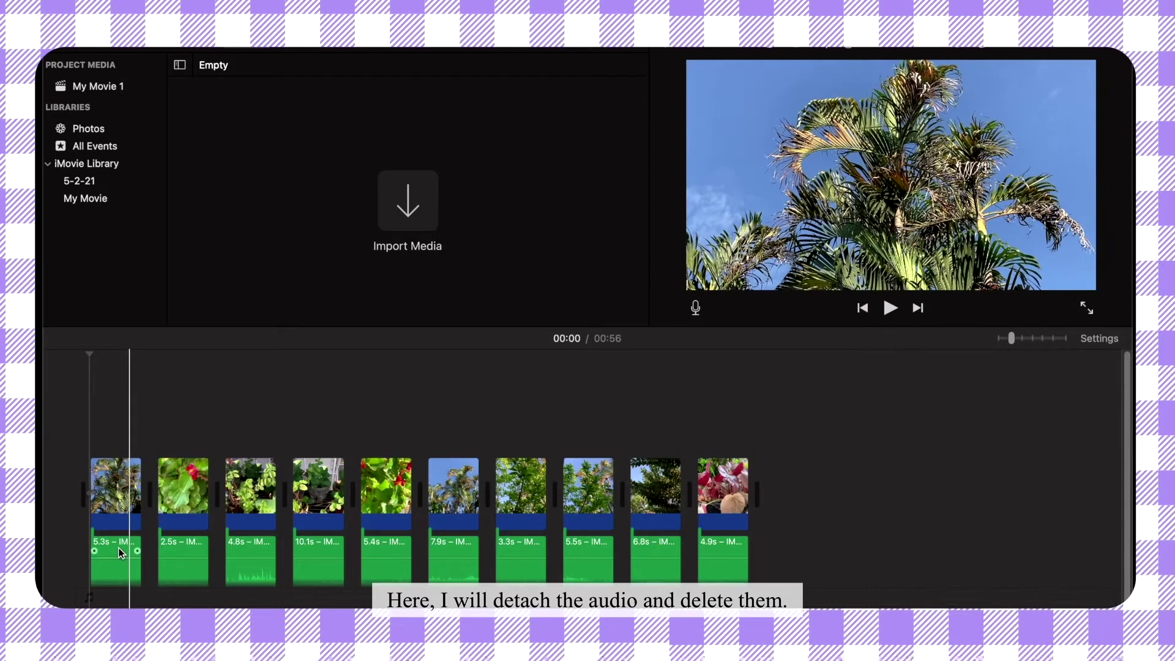
pyautogui.click(115, 549)
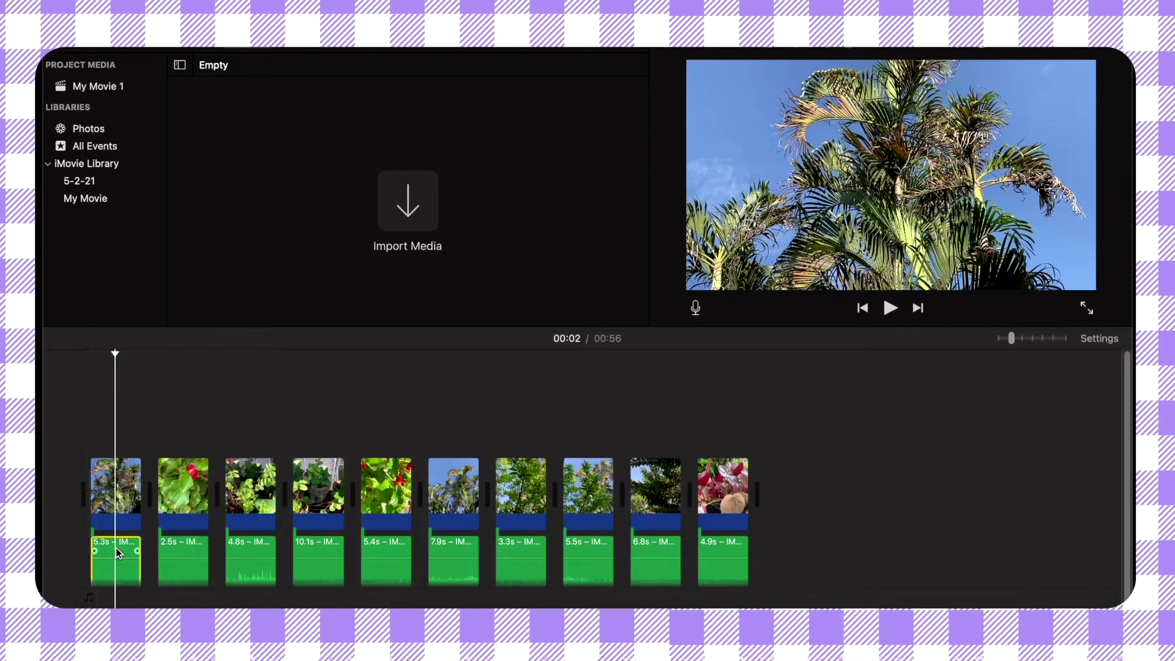
pyautogui.keyDown('shift'); pyautogui.click(725, 546); pyautogui.keyUp('shift')
pyautogui.press('Delete')
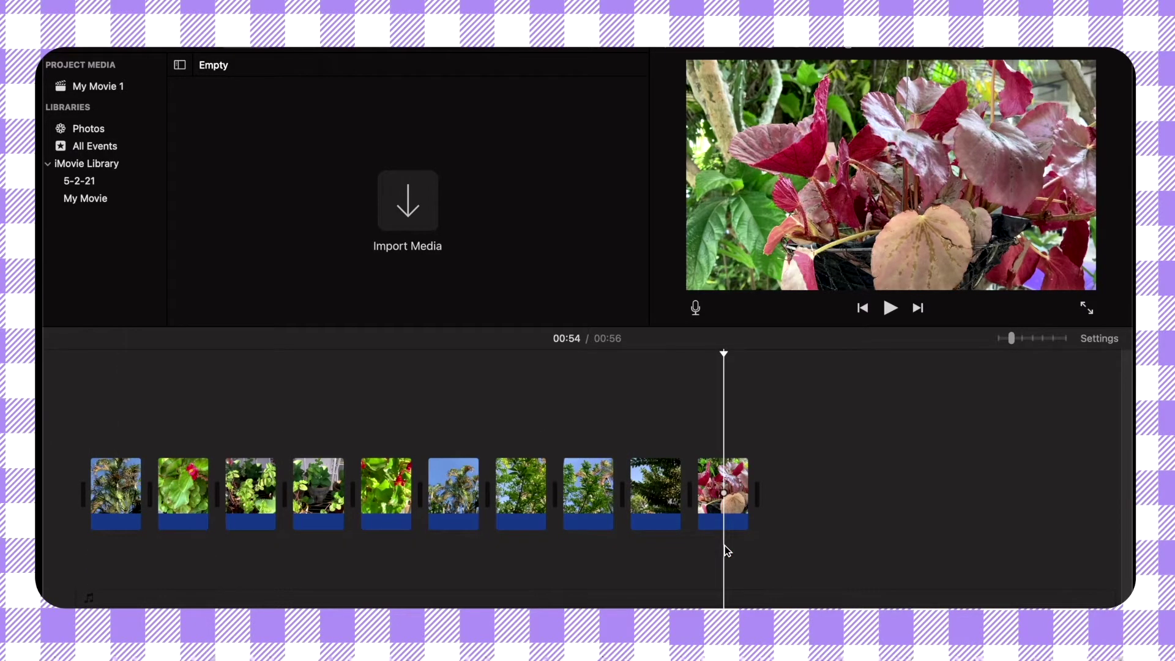
# - Play the movie from the start to find a cut point, and split the third clip at about 00:09
pyautogui.click(1034, 340)
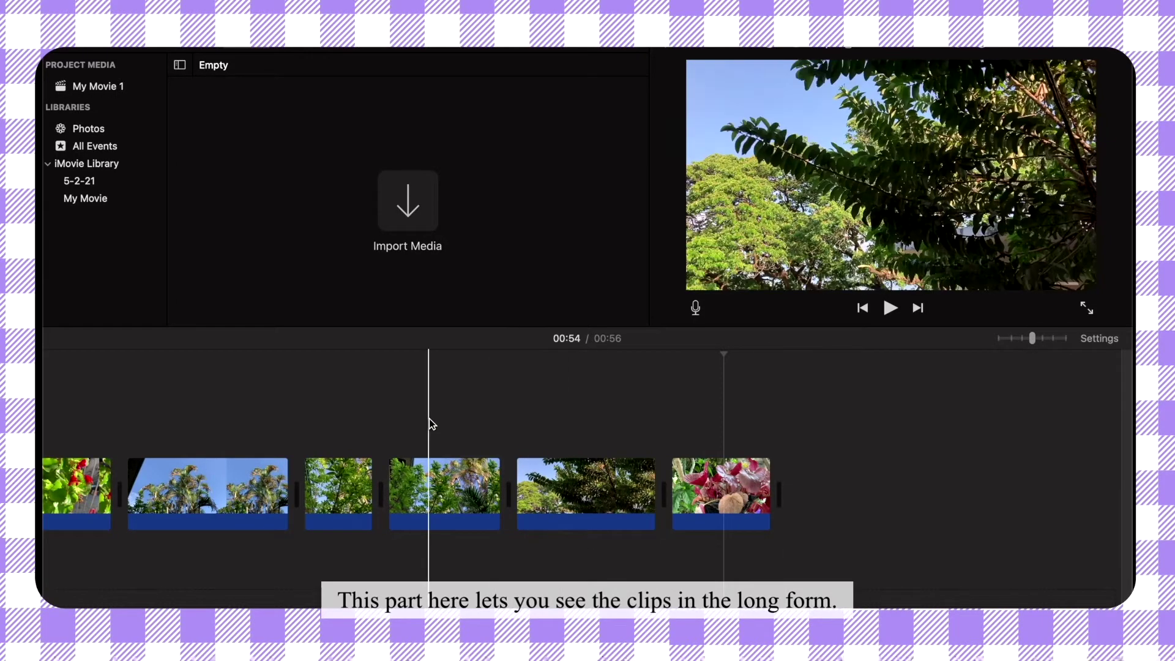
pyautogui.hscroll(-10, 430, 422)
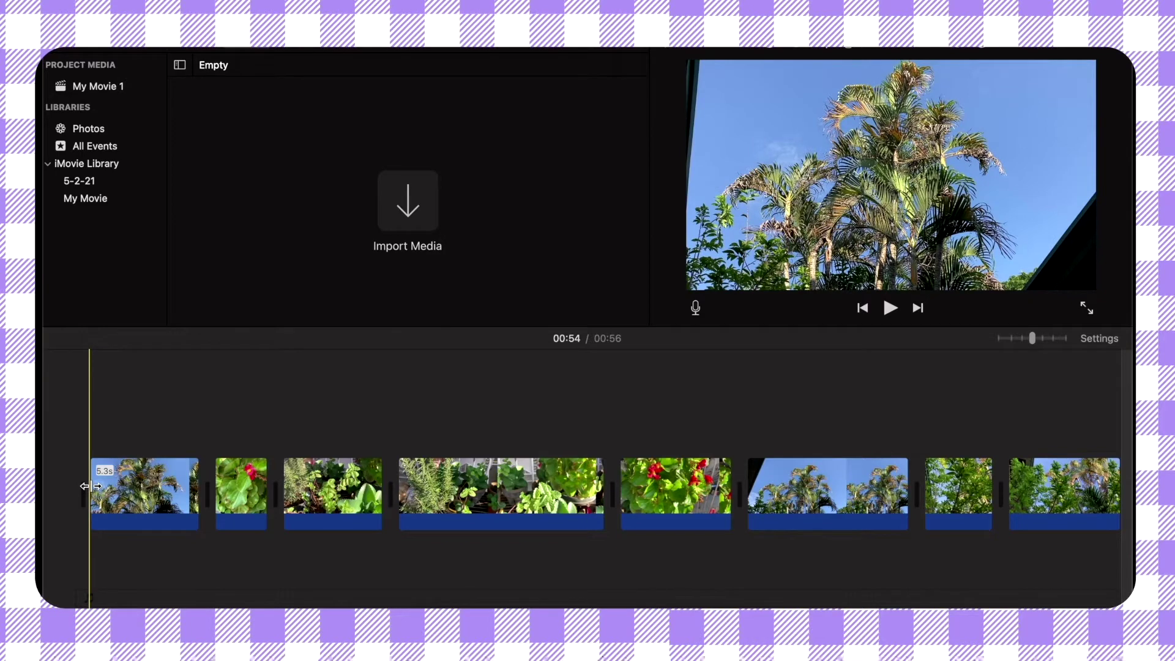
pyautogui.press('space')
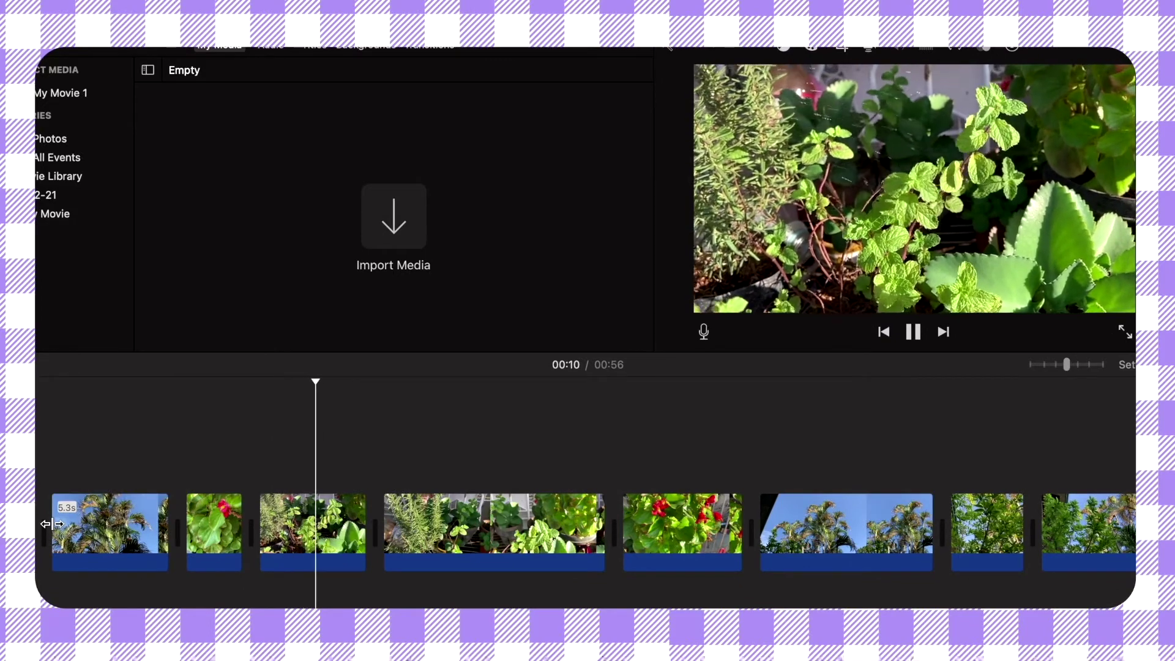
pyautogui.press('space')
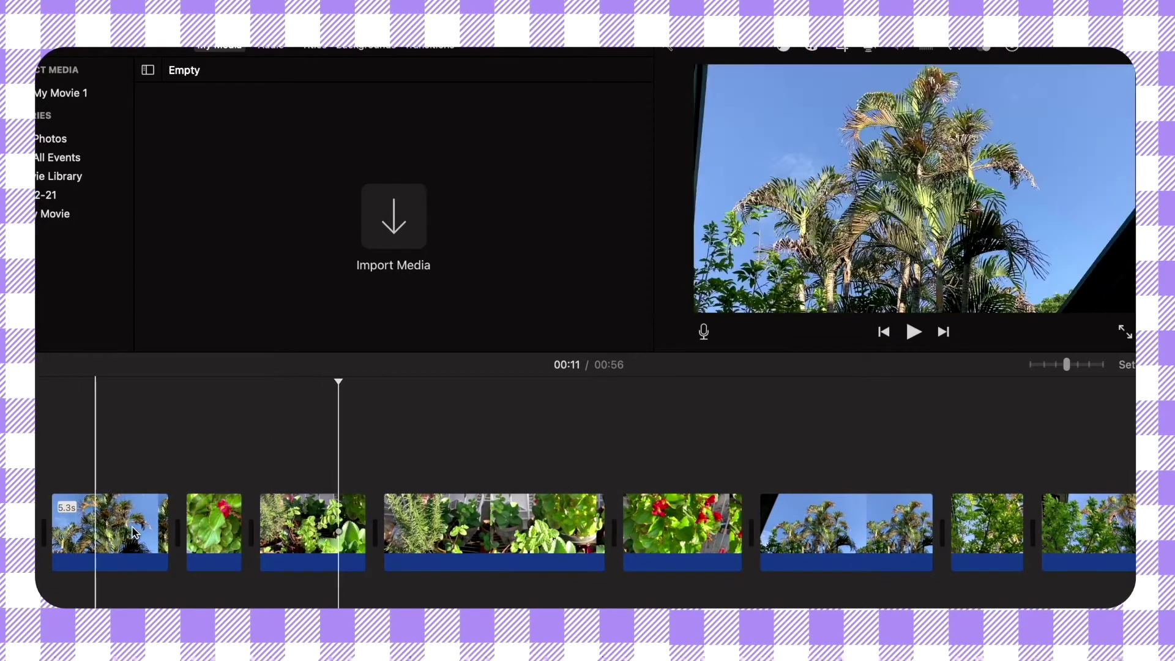
pyautogui.click(305, 527)
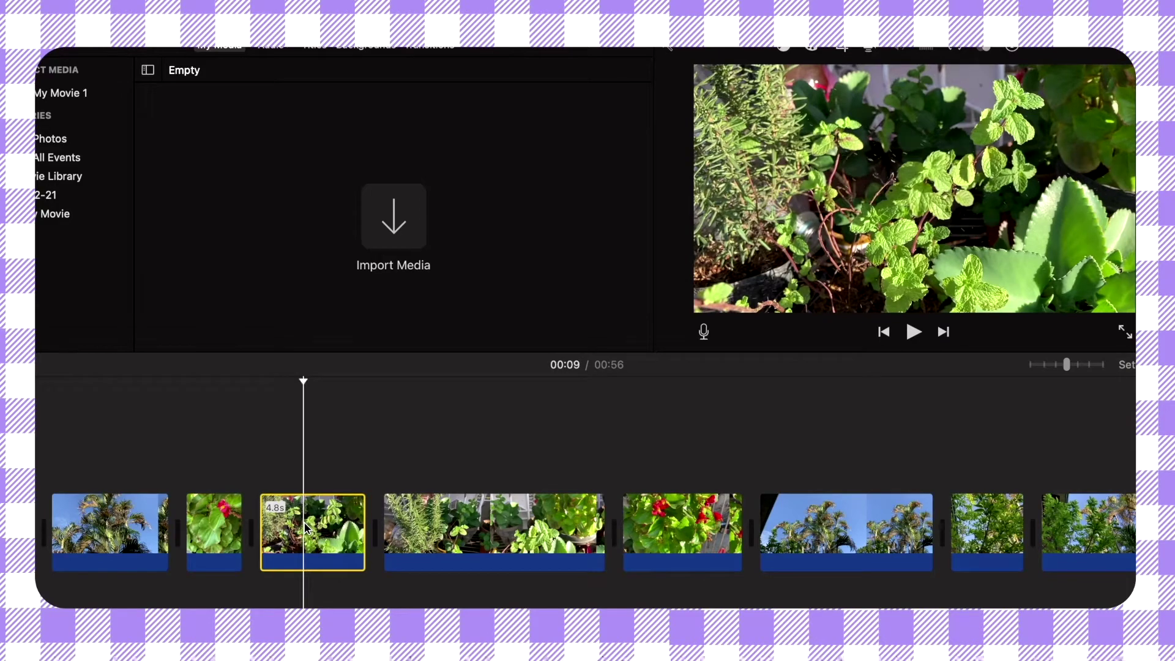
pyautogui.rightClick(305, 527)
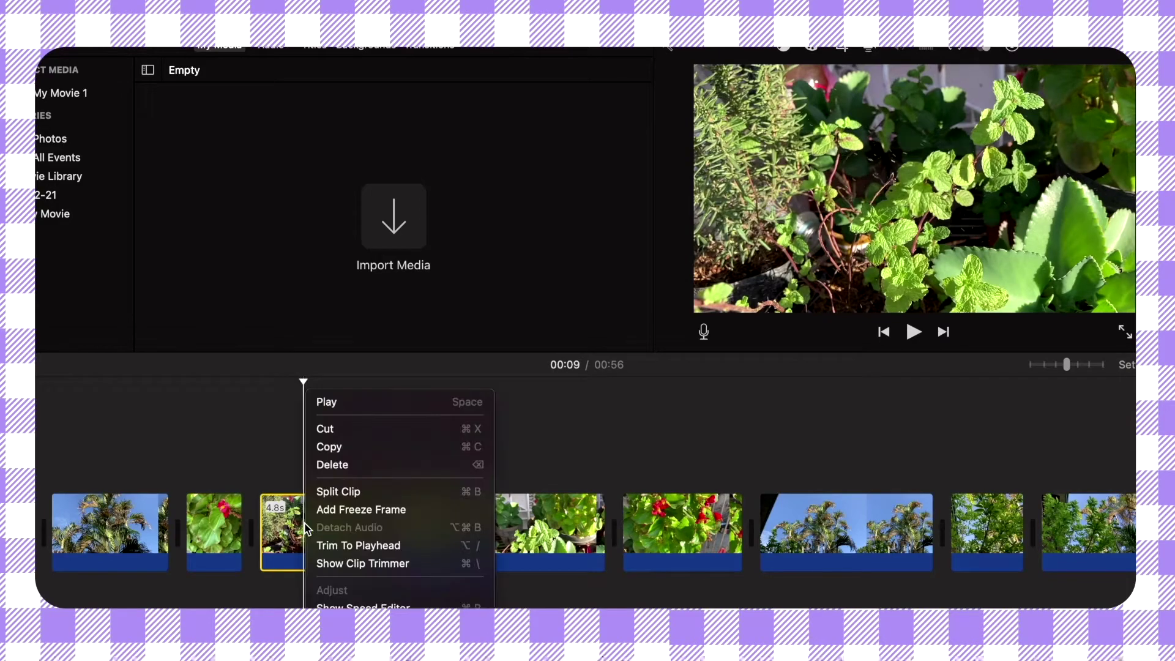
pyautogui.click(340, 493)
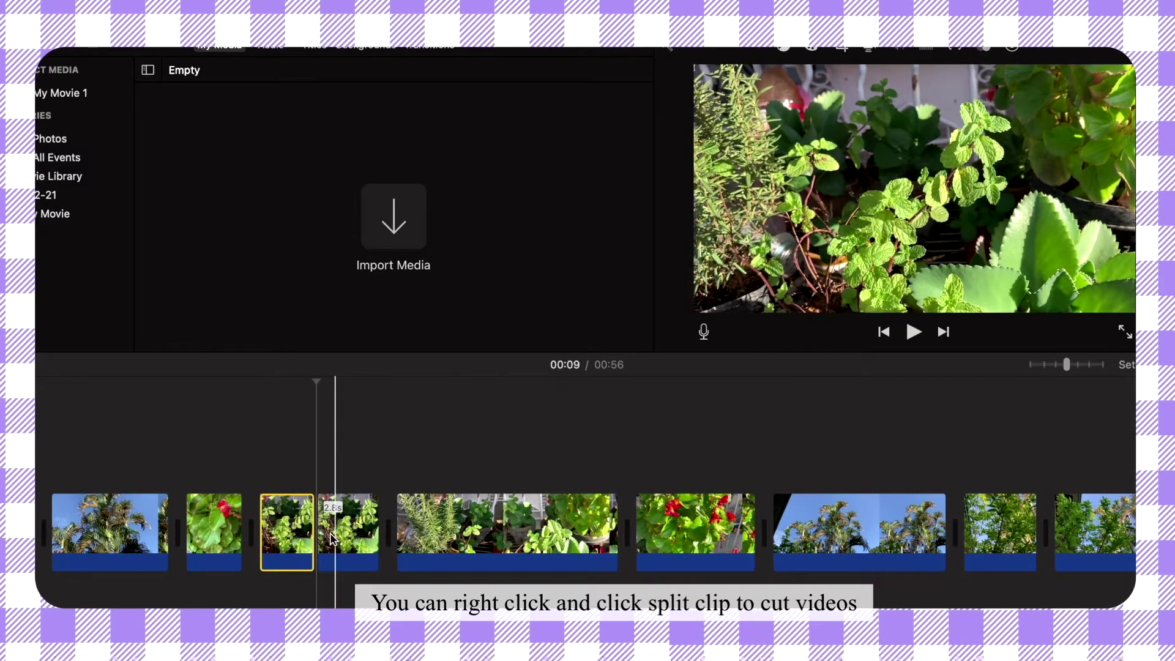
pyautogui.click(395, 453)
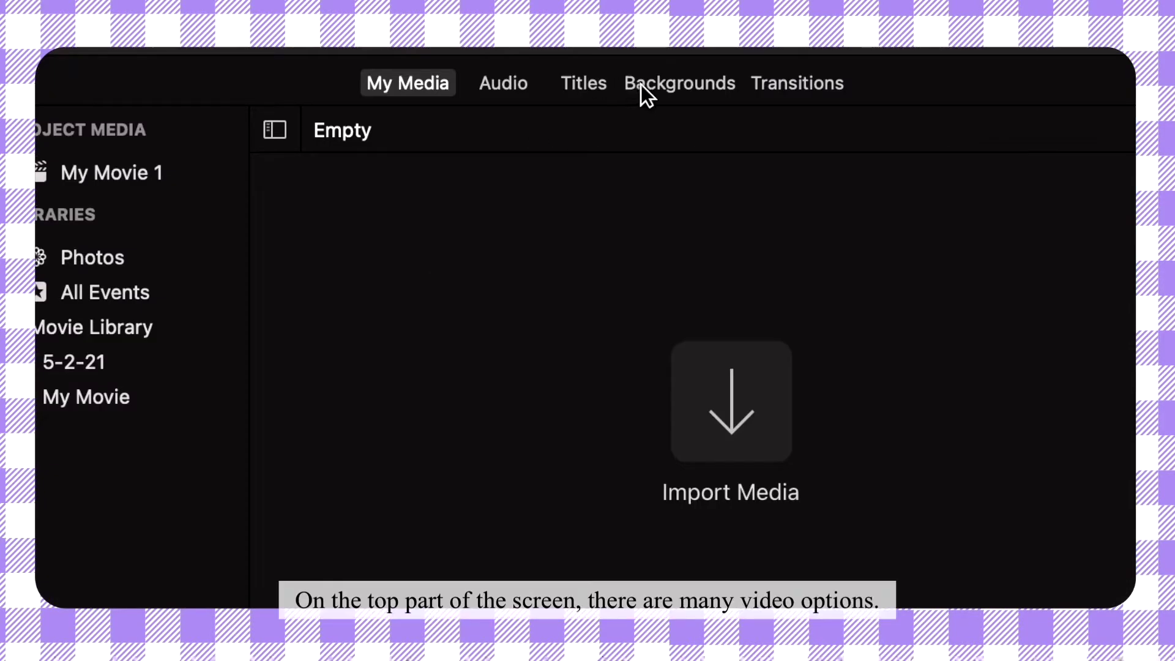
# - Look through the available audio sources, title styles, and maps and backgrounds
pyautogui.click(502, 87)
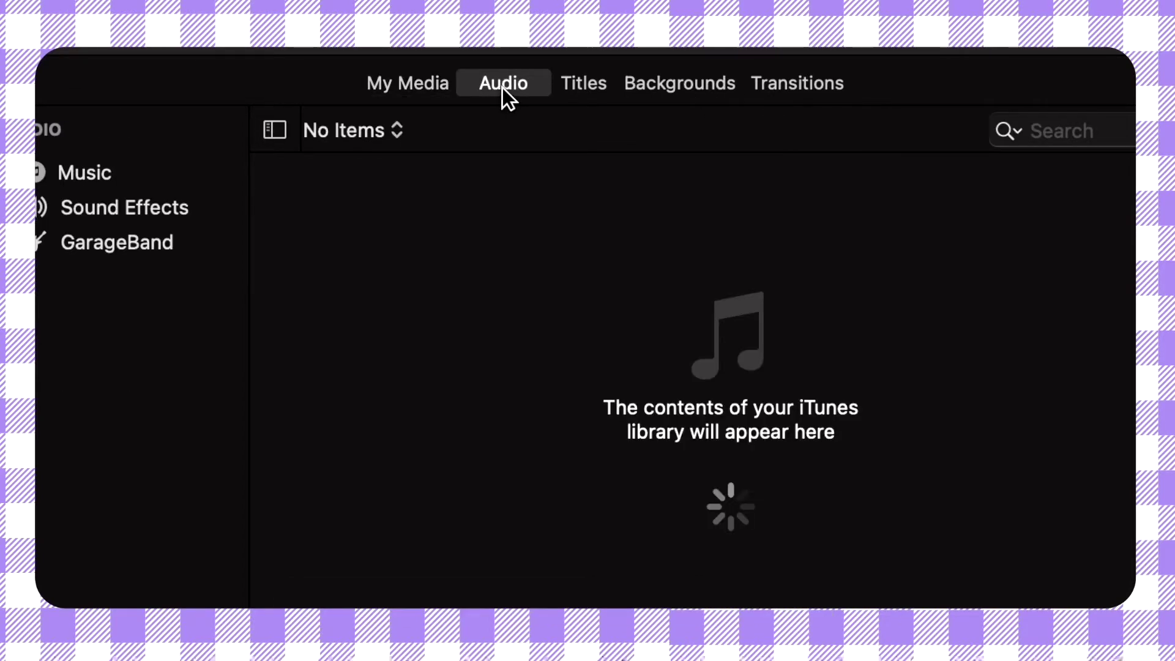
pyautogui.click(603, 76)
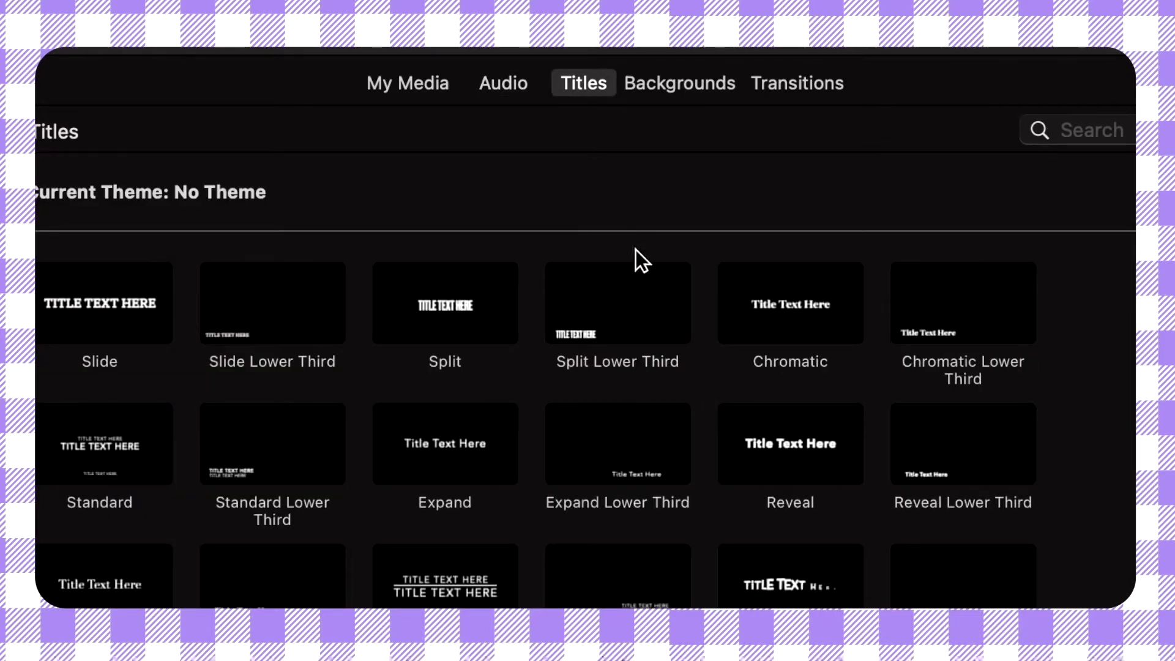
pyautogui.scroll(-7, 188, 326)
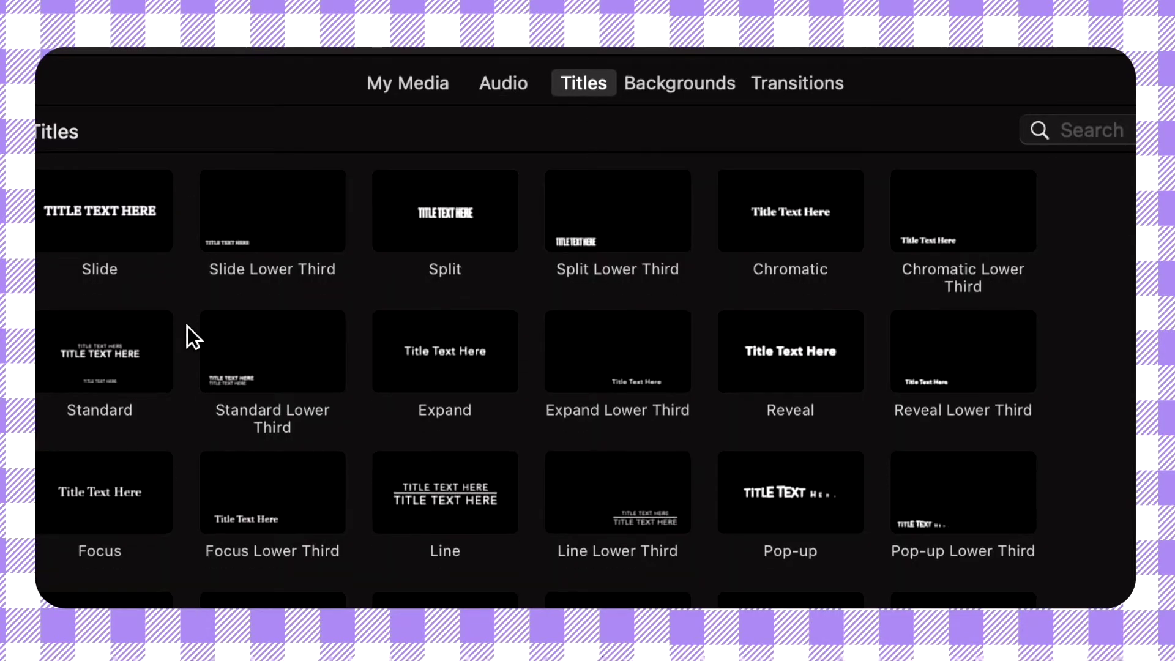
pyautogui.scroll(7, 187, 325)
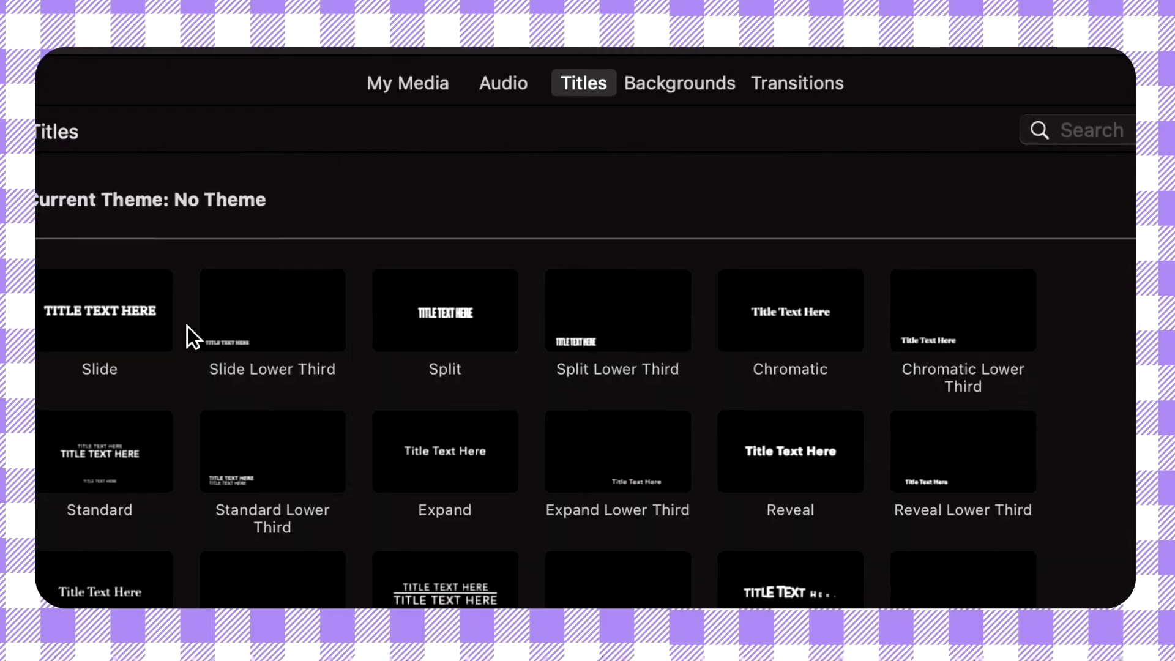
pyautogui.click(687, 90)
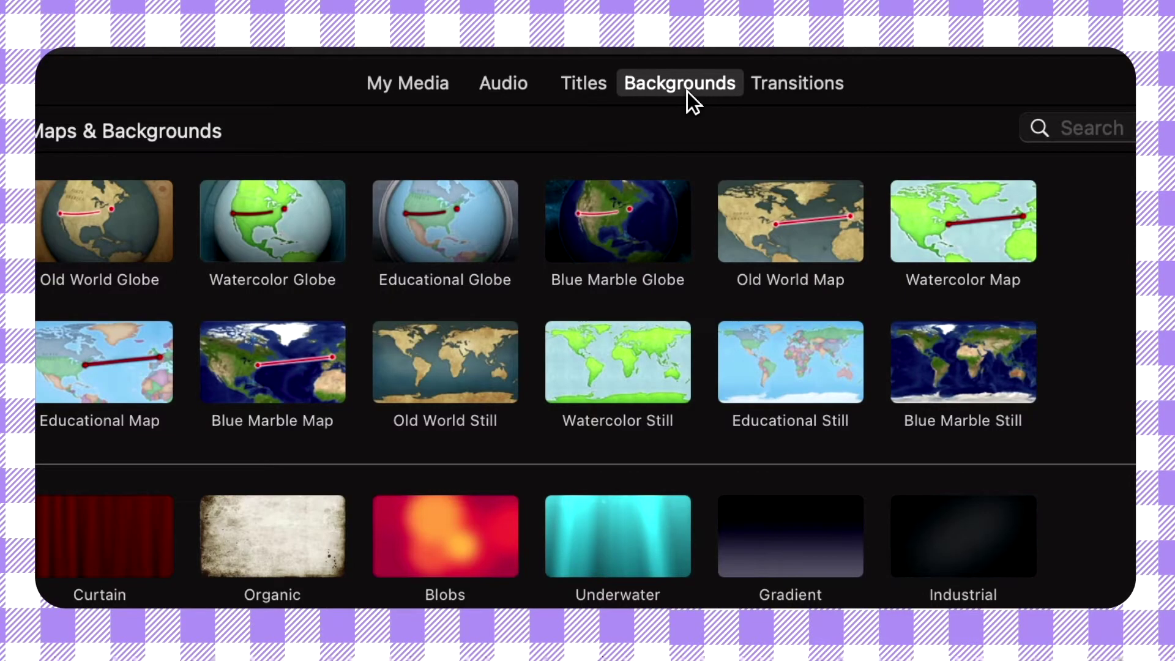
pyautogui.scroll(-7, 773, 219)
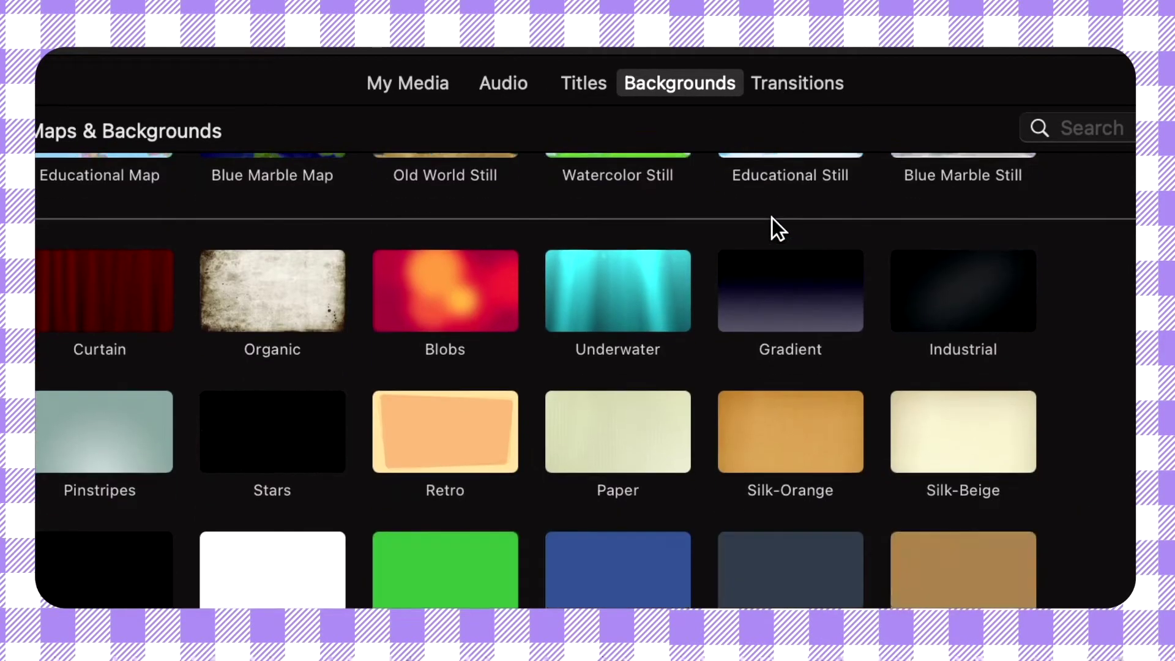
pyautogui.scroll(7, 773, 228)
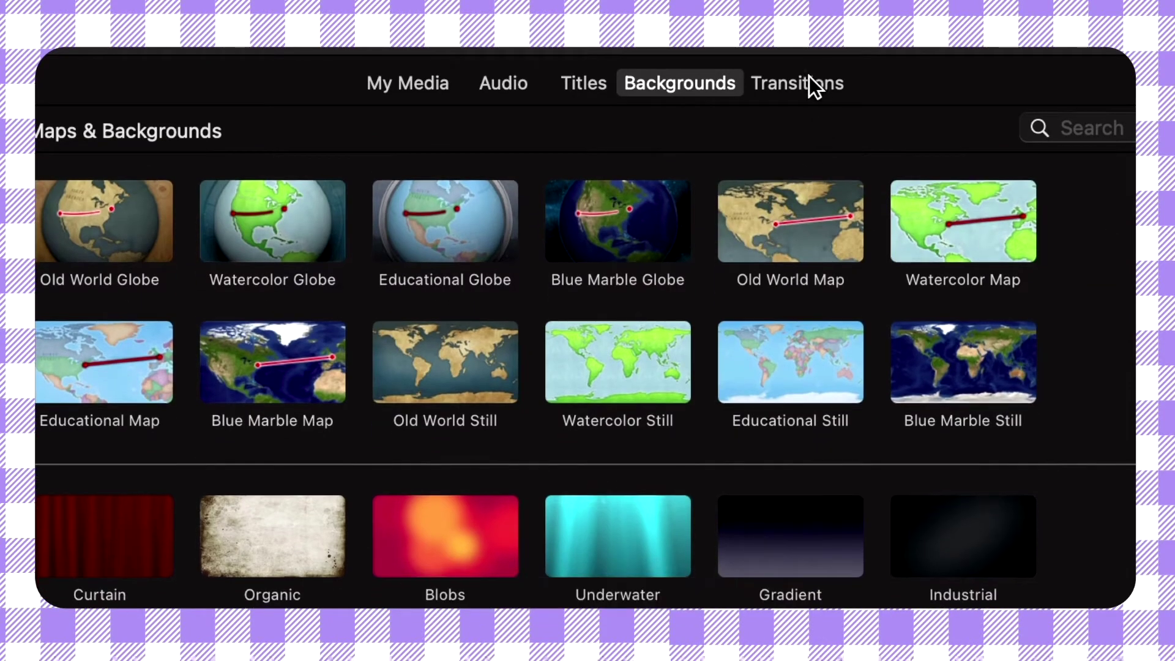
# - Add a Circle Open transition before the first clip and play the opening
pyautogui.click(808, 75)
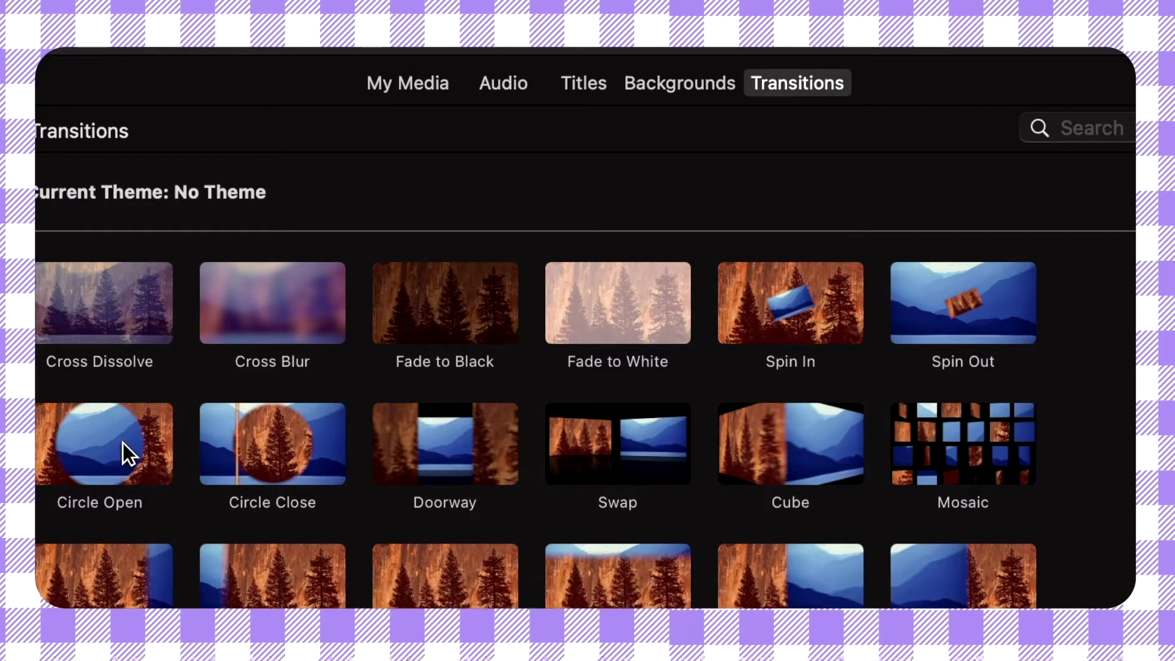
pyautogui.moveTo(123, 443); pyautogui.dragTo(87, 441)
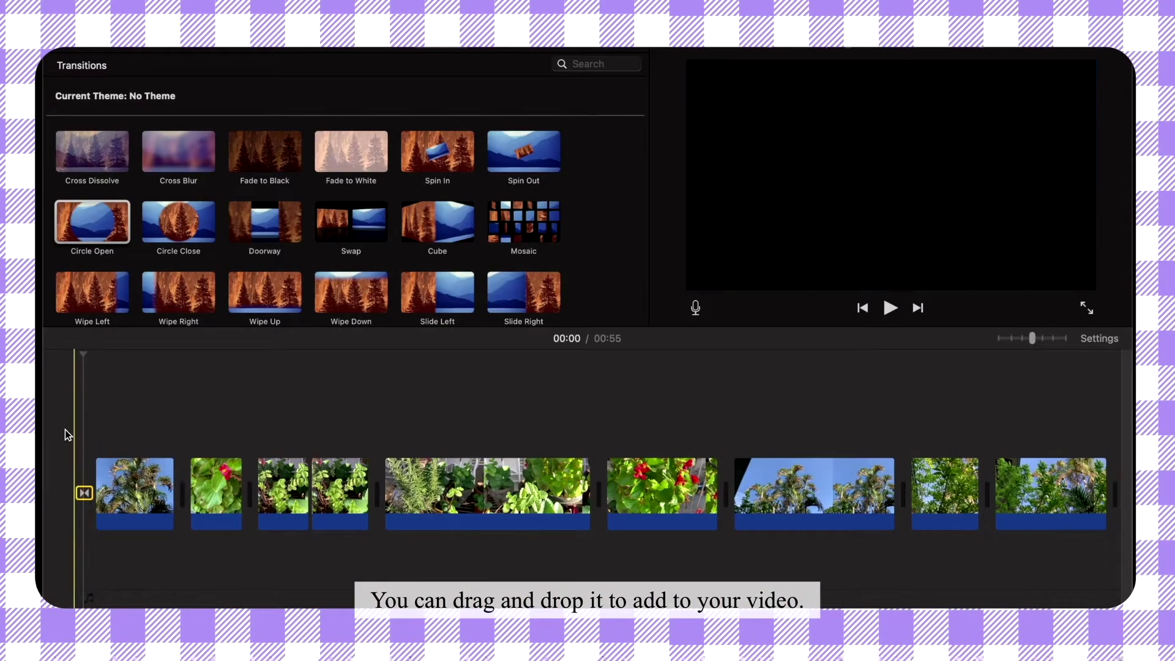
pyautogui.press('space')
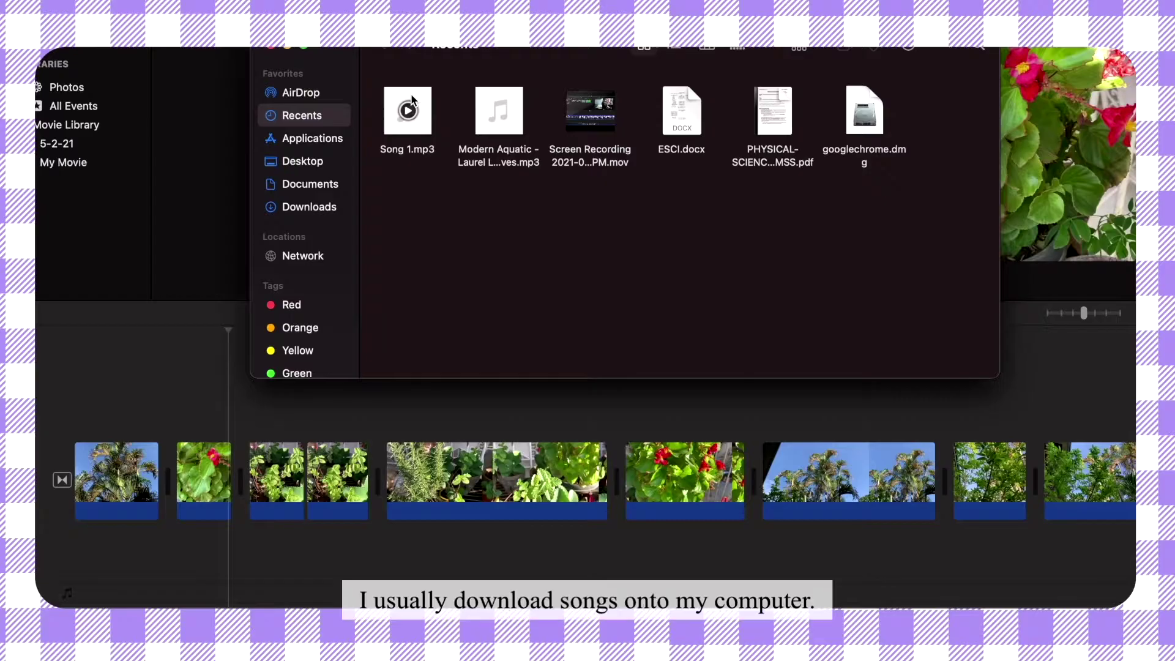
# - Add Song 1.mp3 as the audio track beneath the clips from the start of the movie, and play it back
pyautogui.click(407, 111)
pyautogui.moveTo(406, 110); pyautogui.dragTo(68, 553)
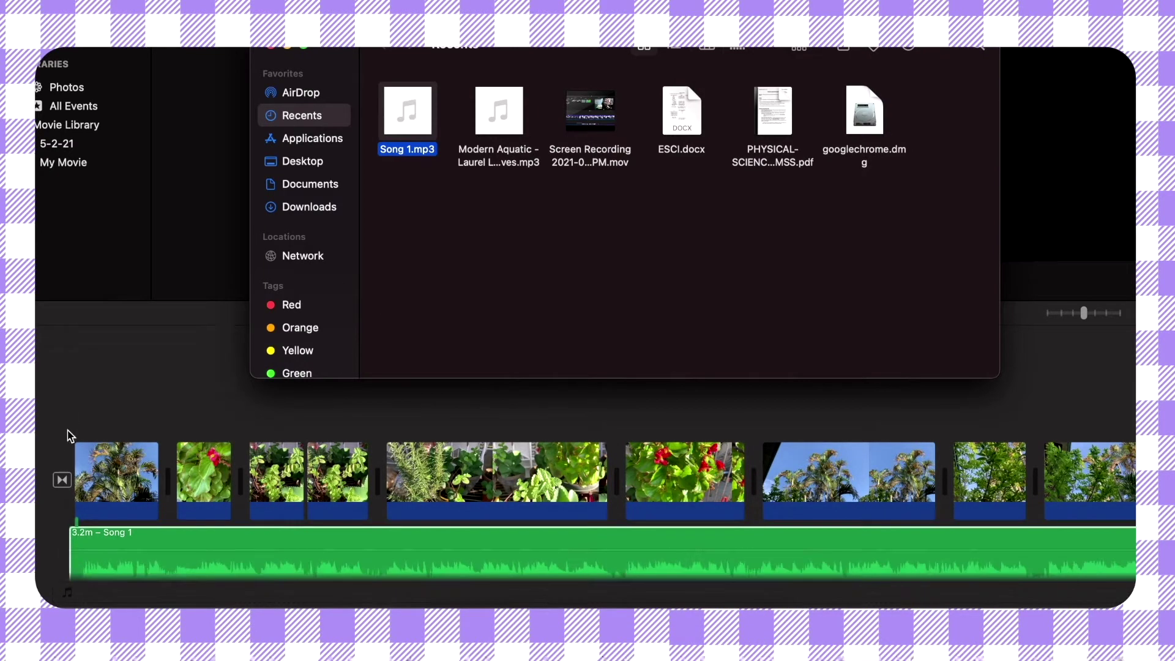
pyautogui.click(66, 413)
pyautogui.press('space')
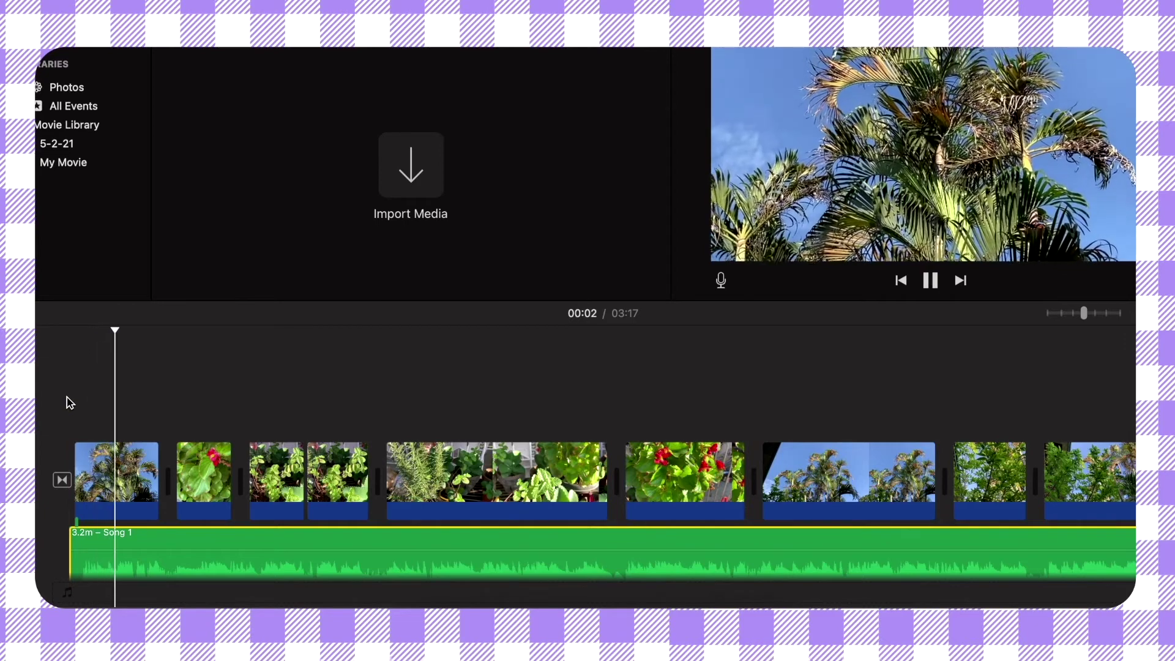
# - Split the long potted-plant clip at about 00:15 and 00:17, delete the segment between the cuts and play the result
pyautogui.rightClick(475, 469)
pyautogui.click(502, 440)
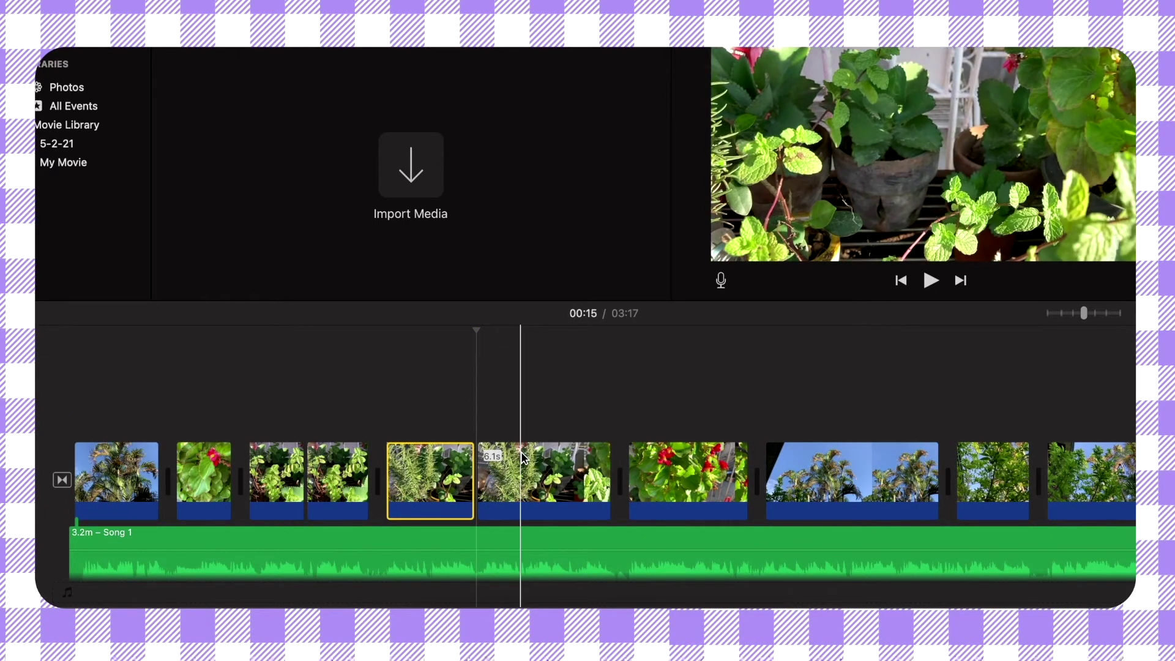
pyautogui.rightClick(524, 458)
pyautogui.click(551, 439)
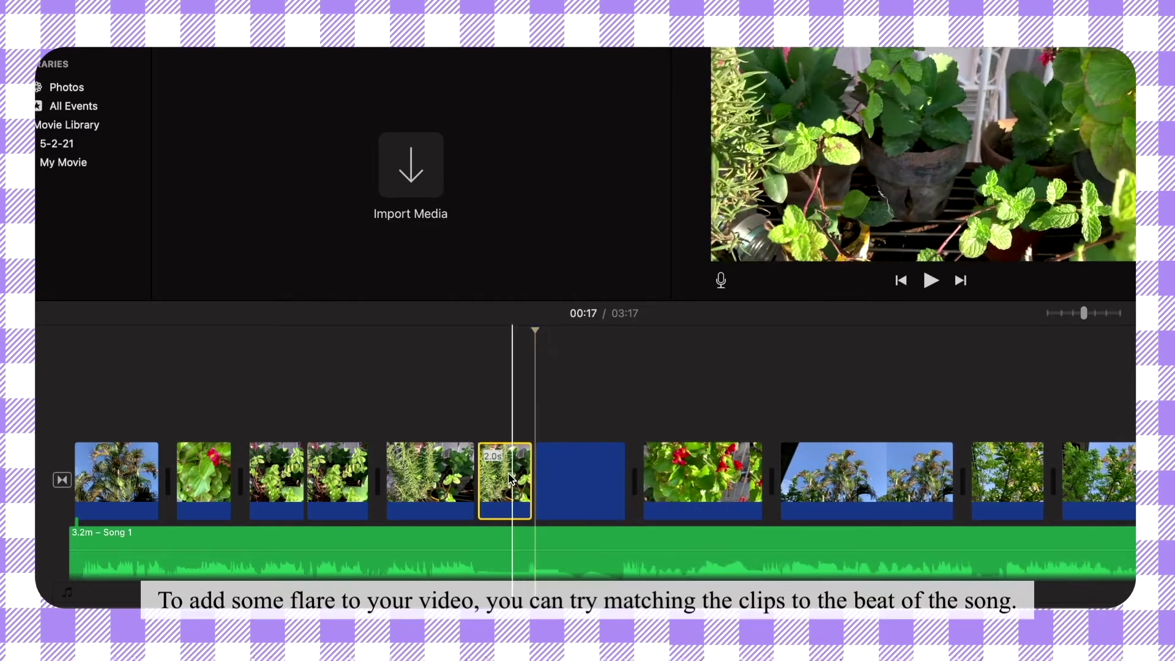
pyautogui.press('Delete')
pyautogui.press('space')
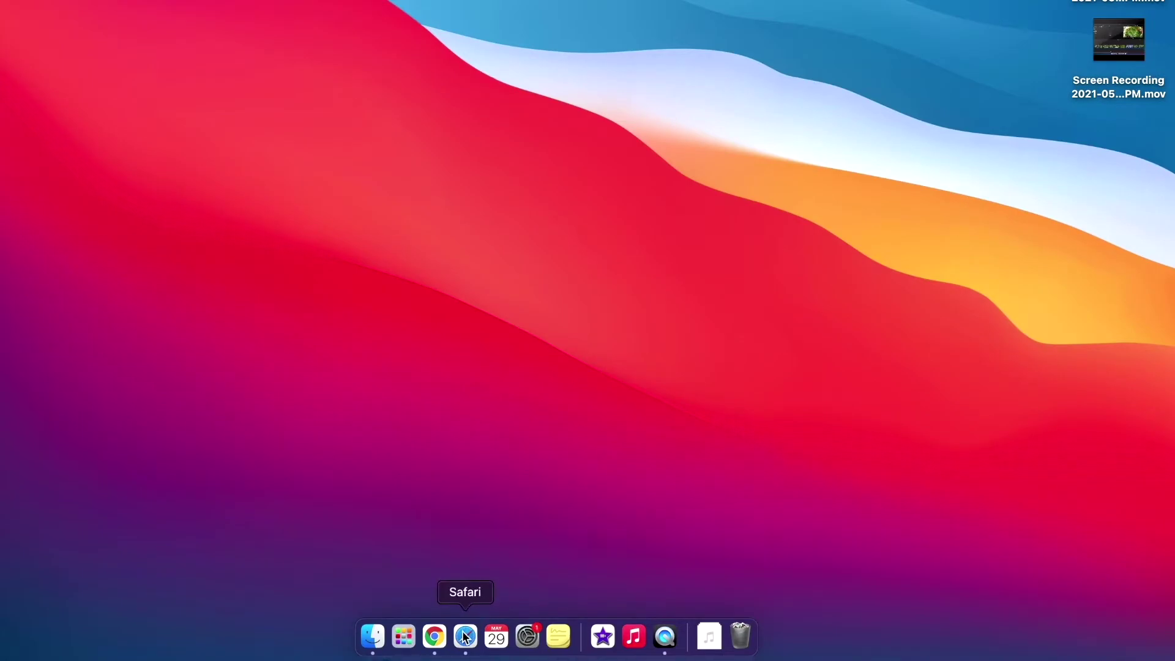
# - Switch to Safari and open the canva.com home page
pyautogui.click(465, 637)
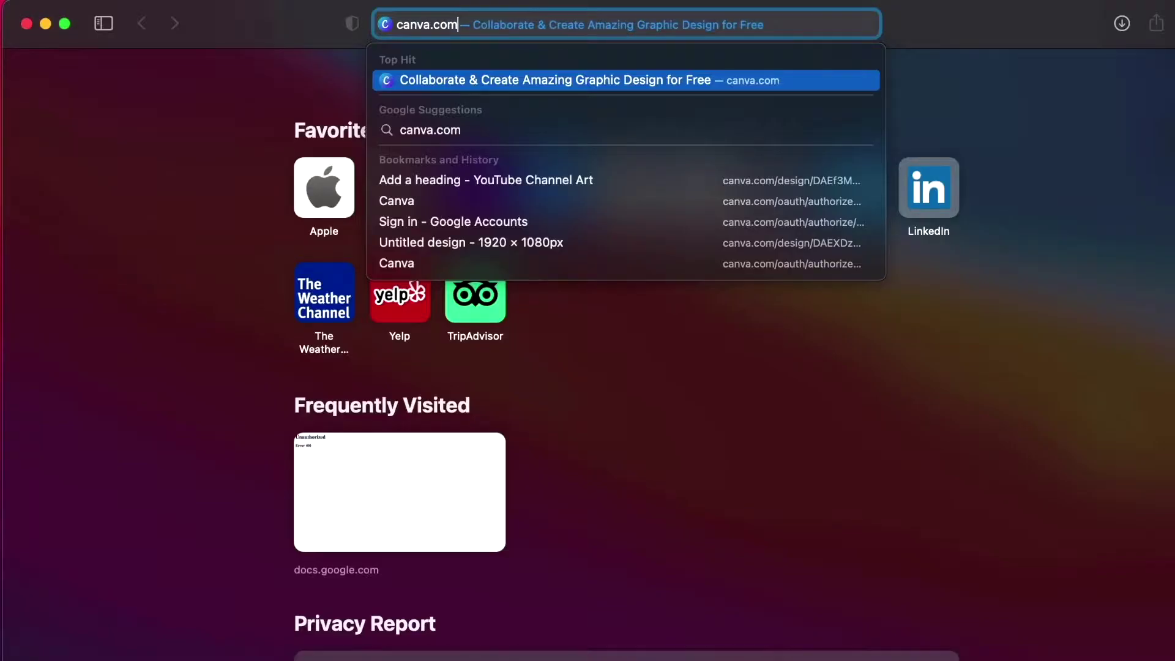
pyautogui.press('Return')
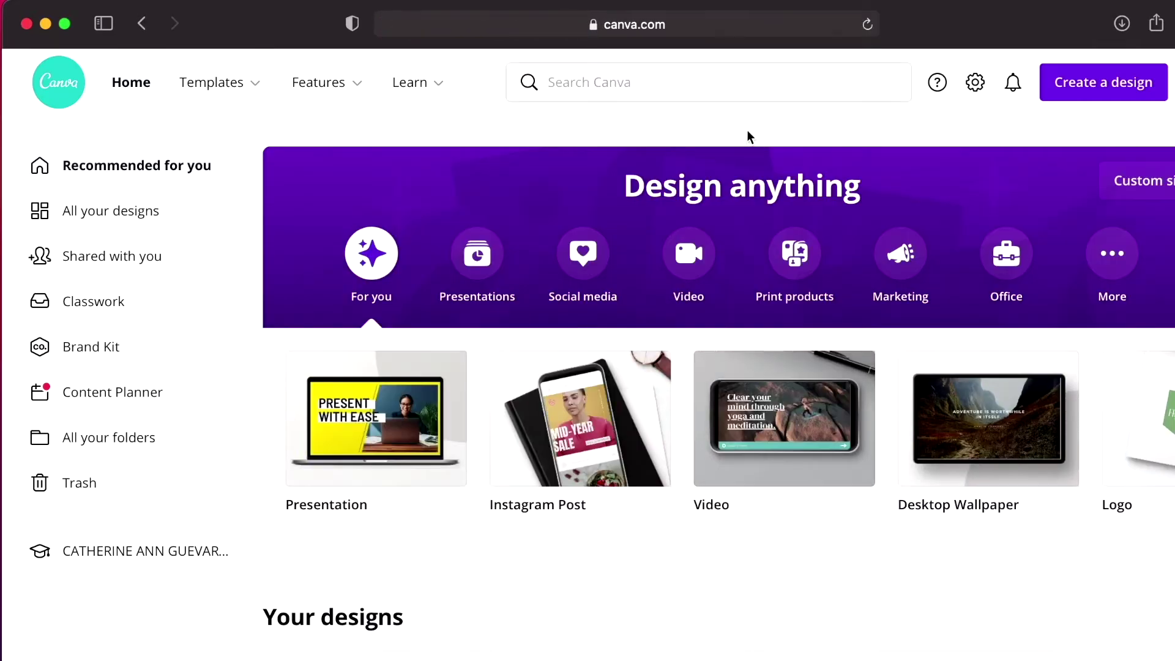
# - Create a new YouTube Channel Art design sized 2560 × 1440 px by searching the design types for youtube
pyautogui.click(1082, 103)
pyautogui.write('youtube')
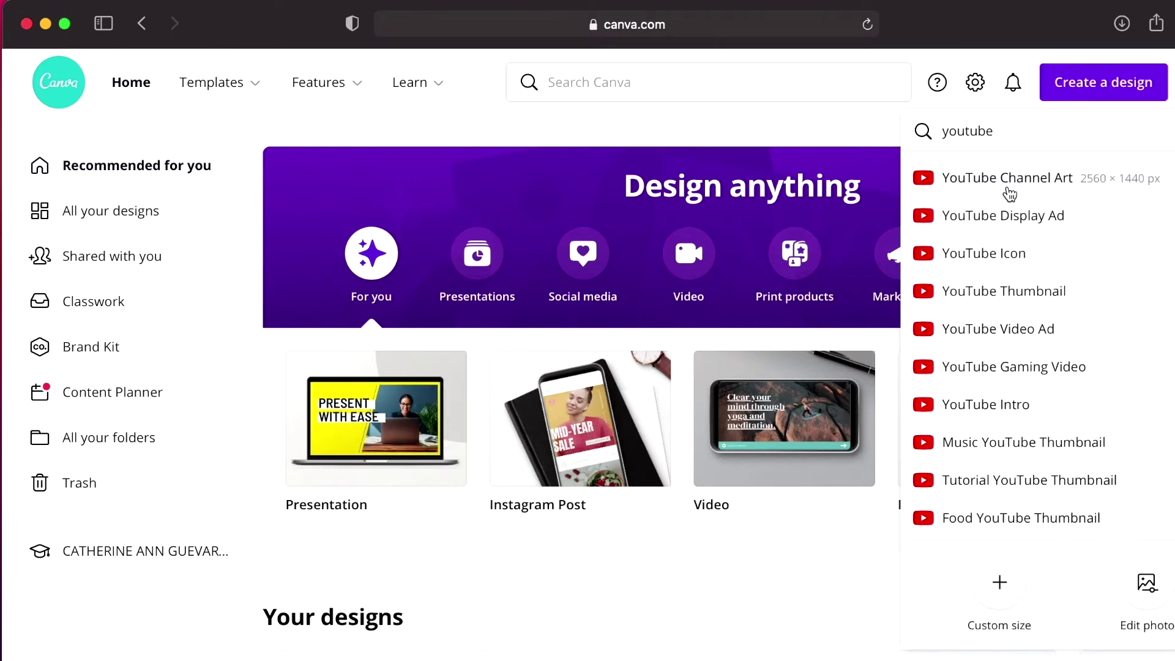
pyautogui.click(1009, 189)
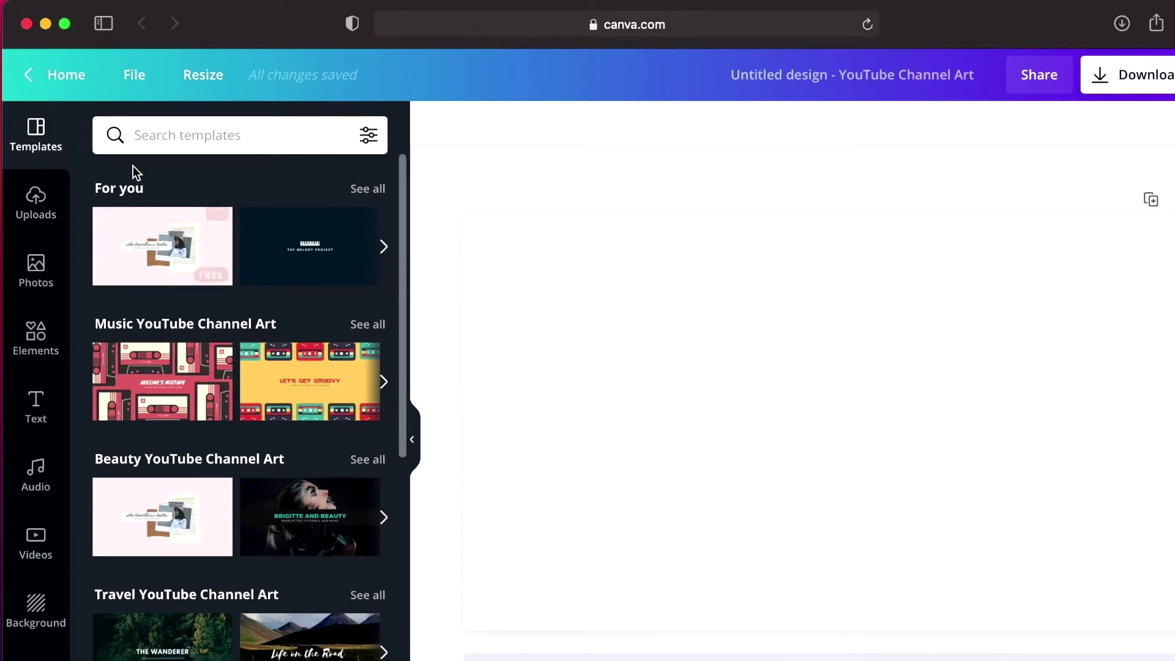
# - Search the elements for plaid and place the black-and-white gingham pattern at the page's left edge, enlarged to the full page height
pyautogui.click(49, 358)
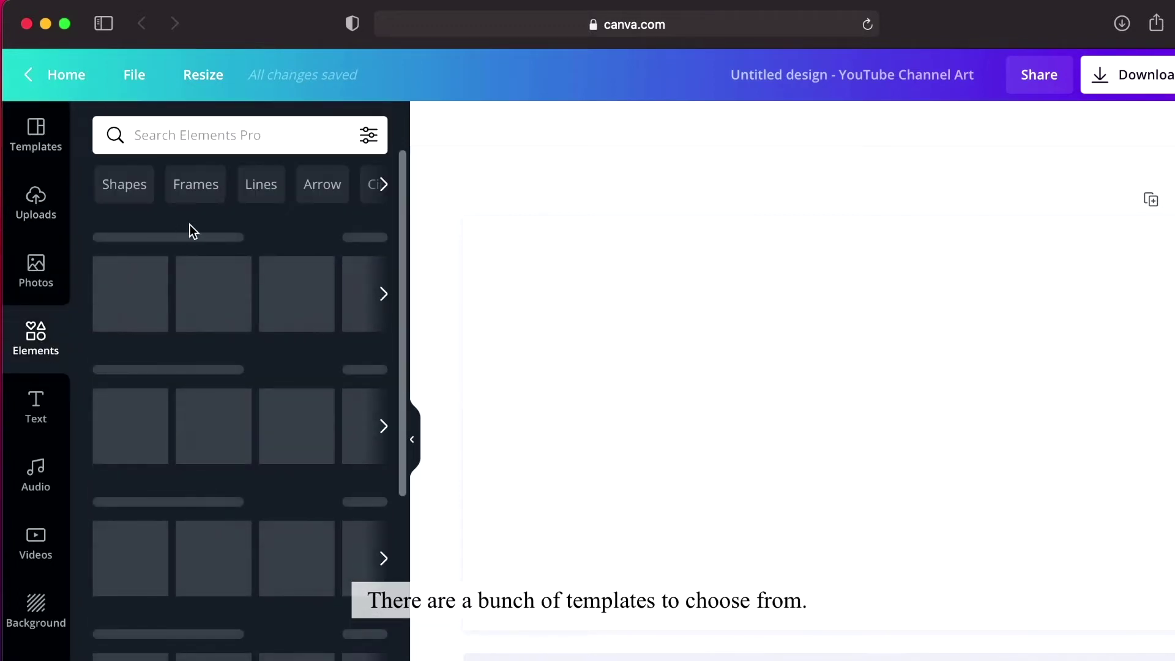
pyautogui.click(225, 135)
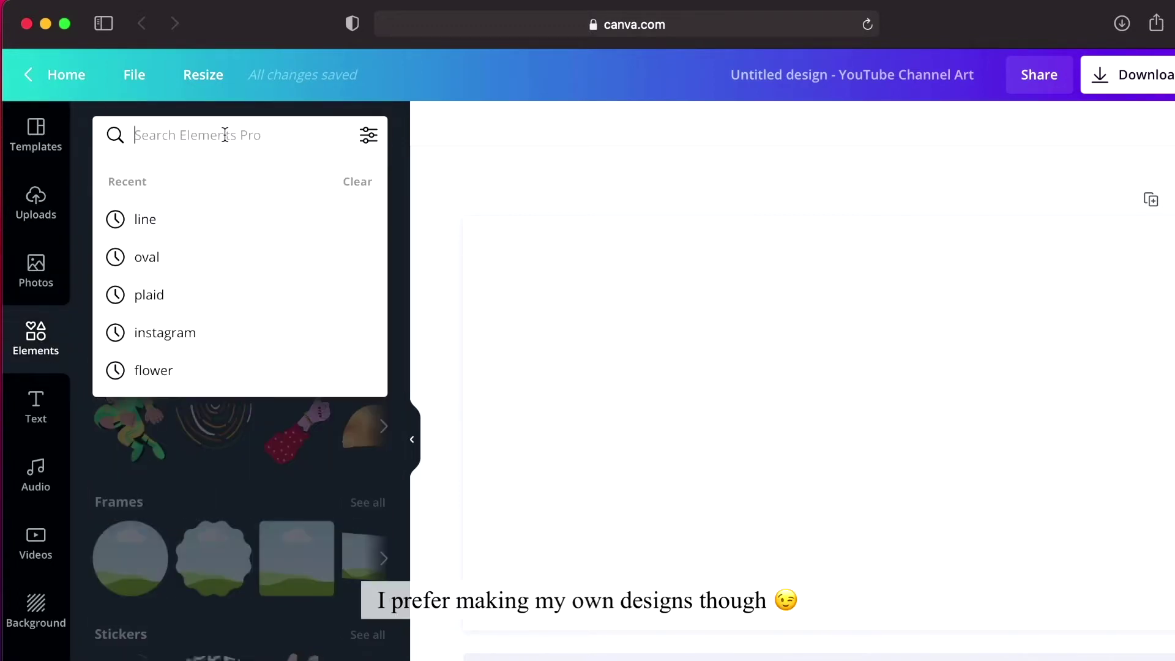
pyautogui.write('plaid')
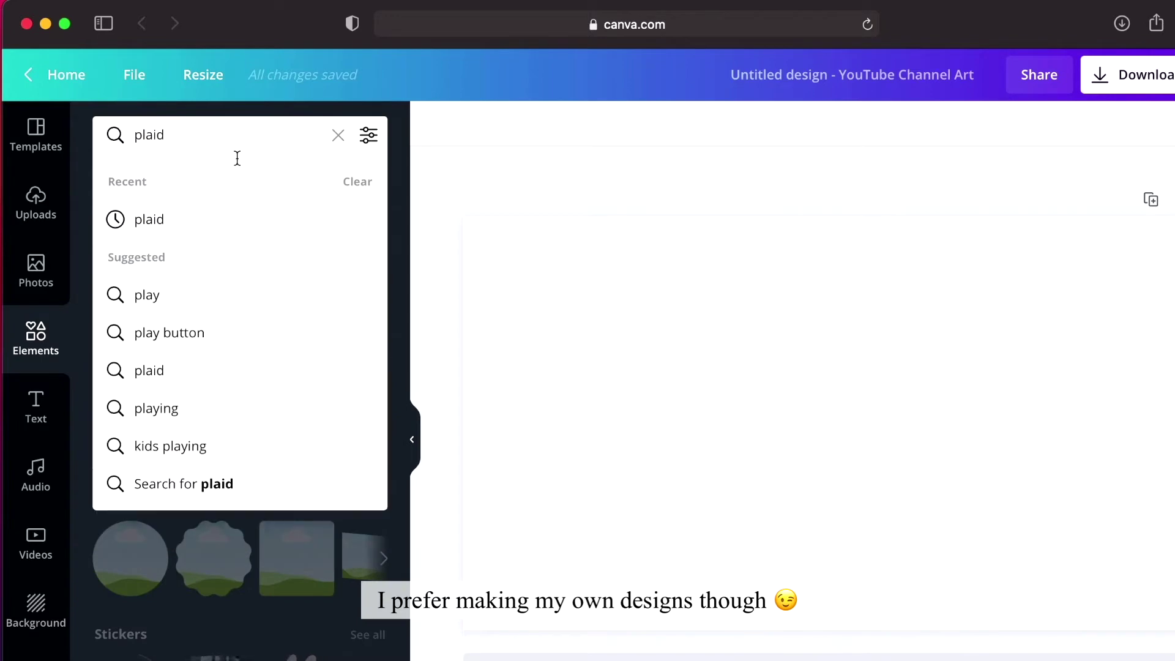
pyautogui.click(237, 218)
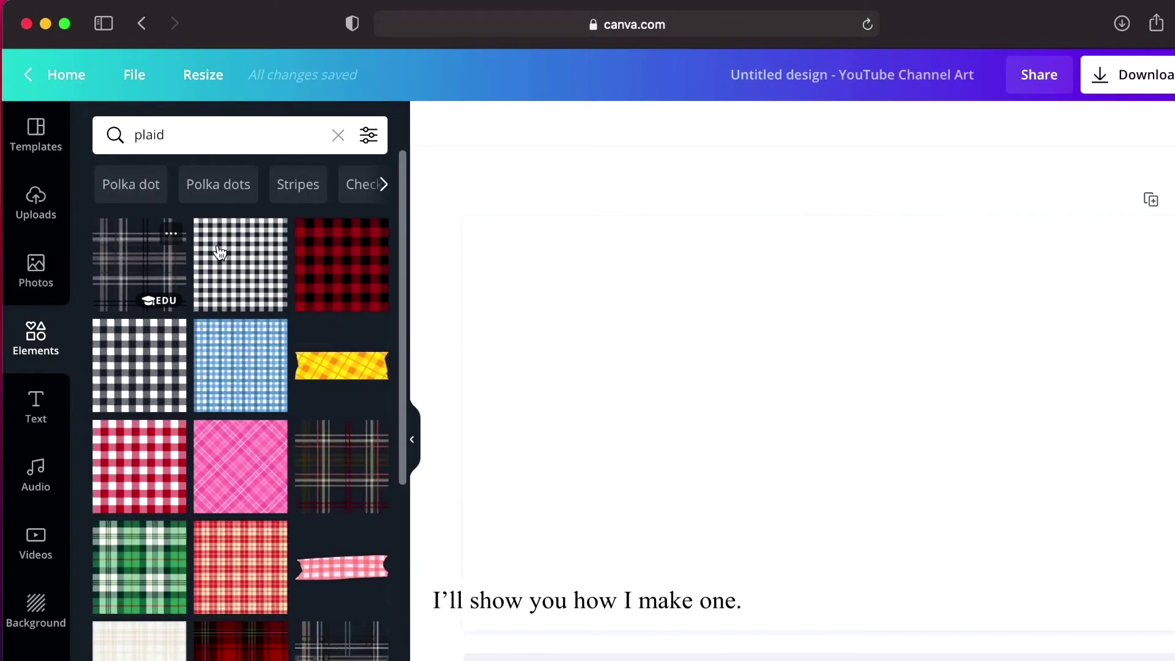
pyautogui.click(249, 258)
pyautogui.moveTo(744, 338); pyautogui.dragTo(461, 291)
pyautogui.moveTo(704, 342); pyautogui.dragTo(611, 381)
pyautogui.moveTo(801, 543); pyautogui.dragTo(879, 658)
# - Recolour the gingham pattern pale yellow and place a duplicate right beside it to cover the rest of the page
pyautogui.click(432, 126)
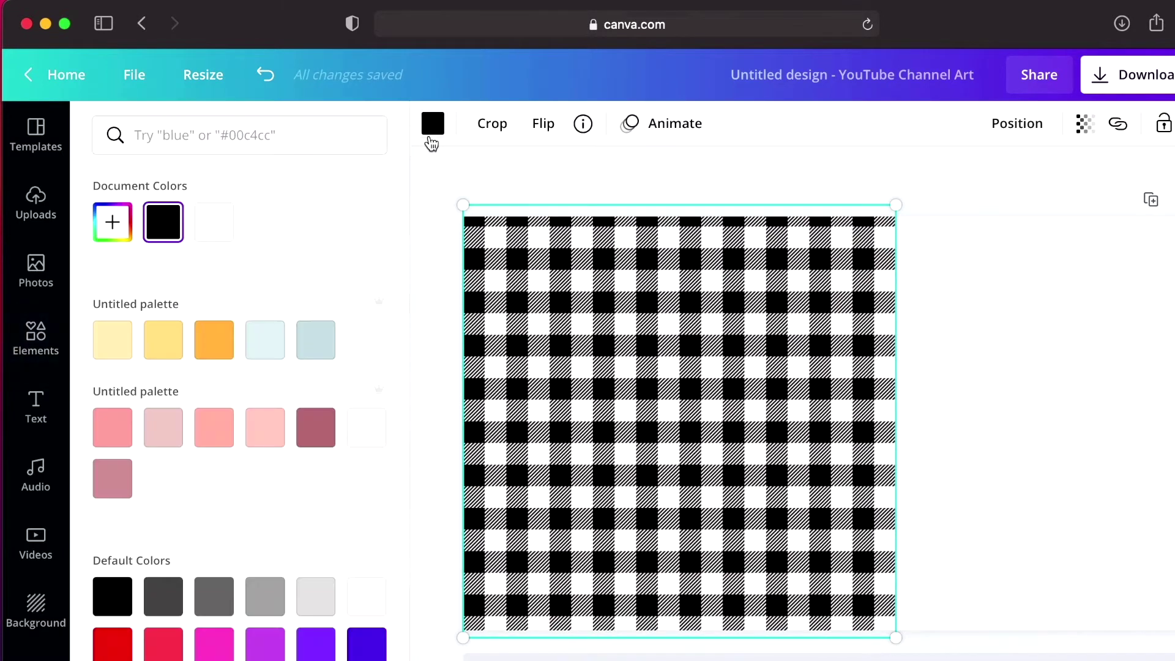
pyautogui.click(124, 344)
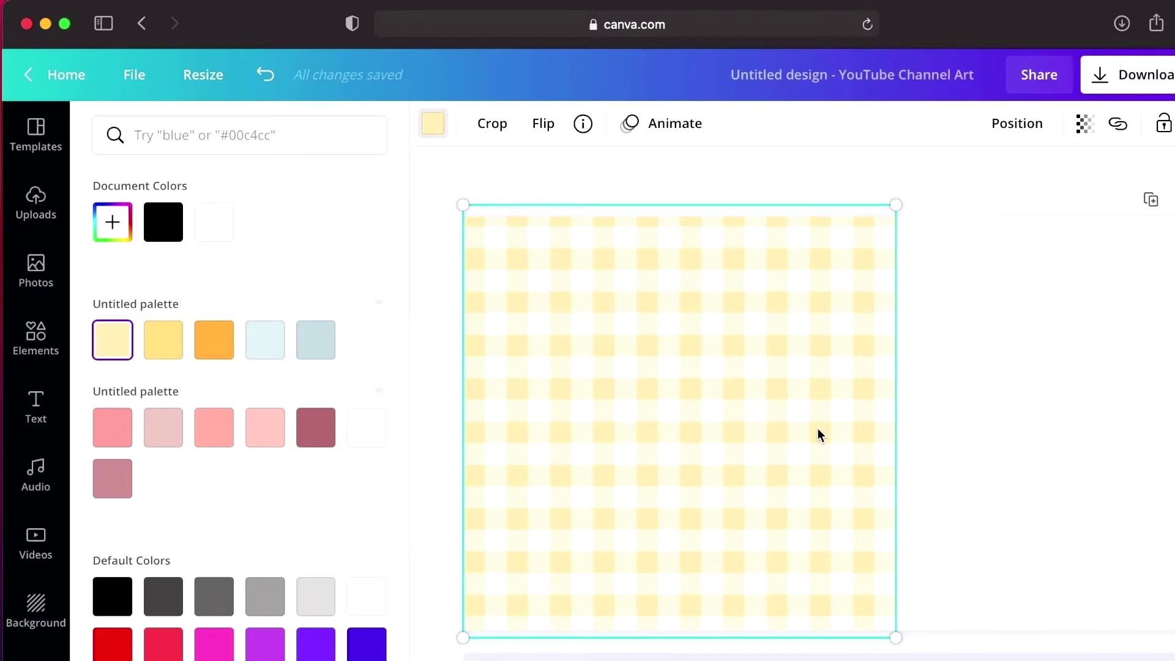
pyautogui.press('super+d')
pyautogui.moveTo(810, 428); pyautogui.dragTo(1174, 432)
pyautogui.moveTo(1066, 422); pyautogui.dragTo(1066, 412)
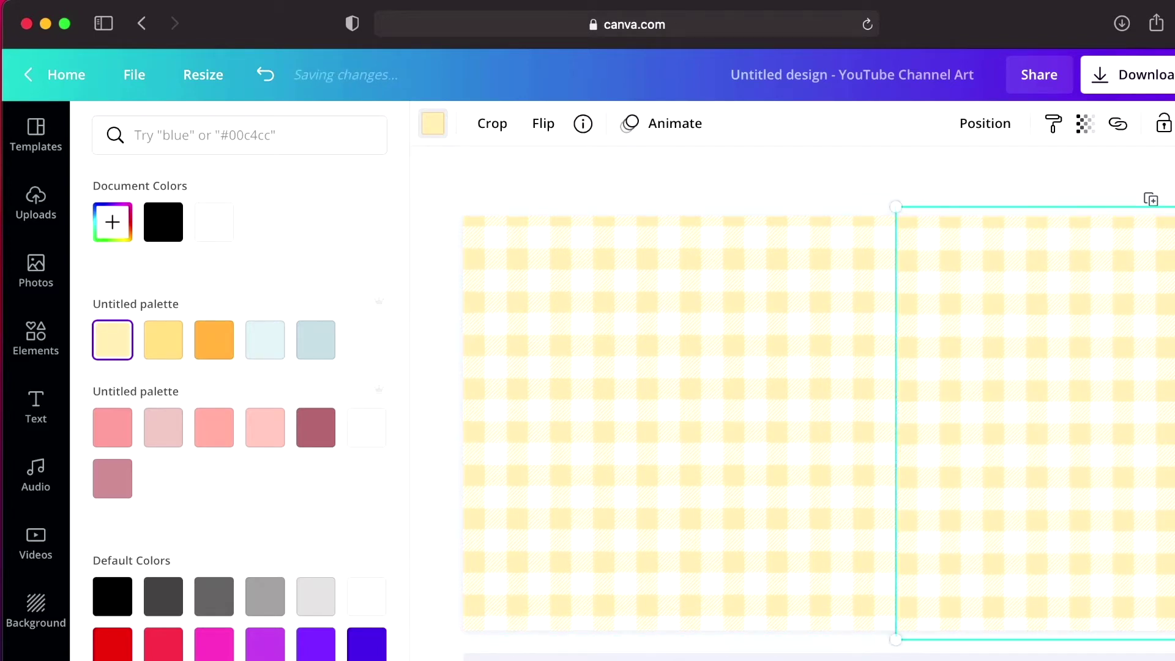
pyautogui.click(830, 169)
pyautogui.click(830, 169)
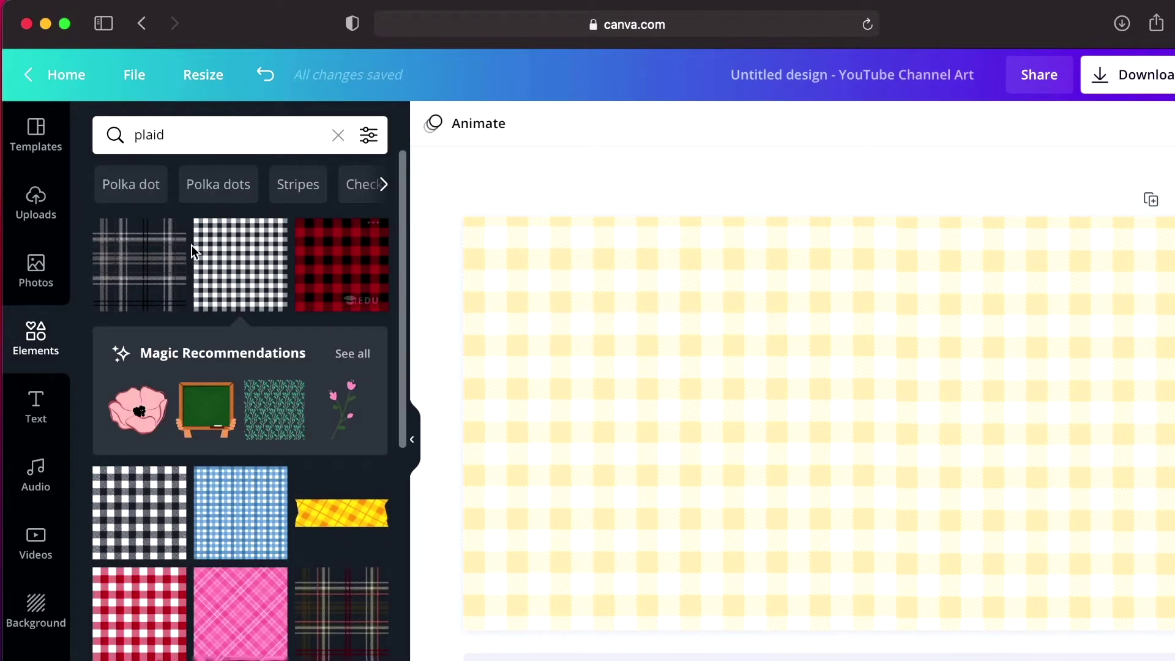
# - Add a heading text to the page and set its font size to 144
pyautogui.click(37, 404)
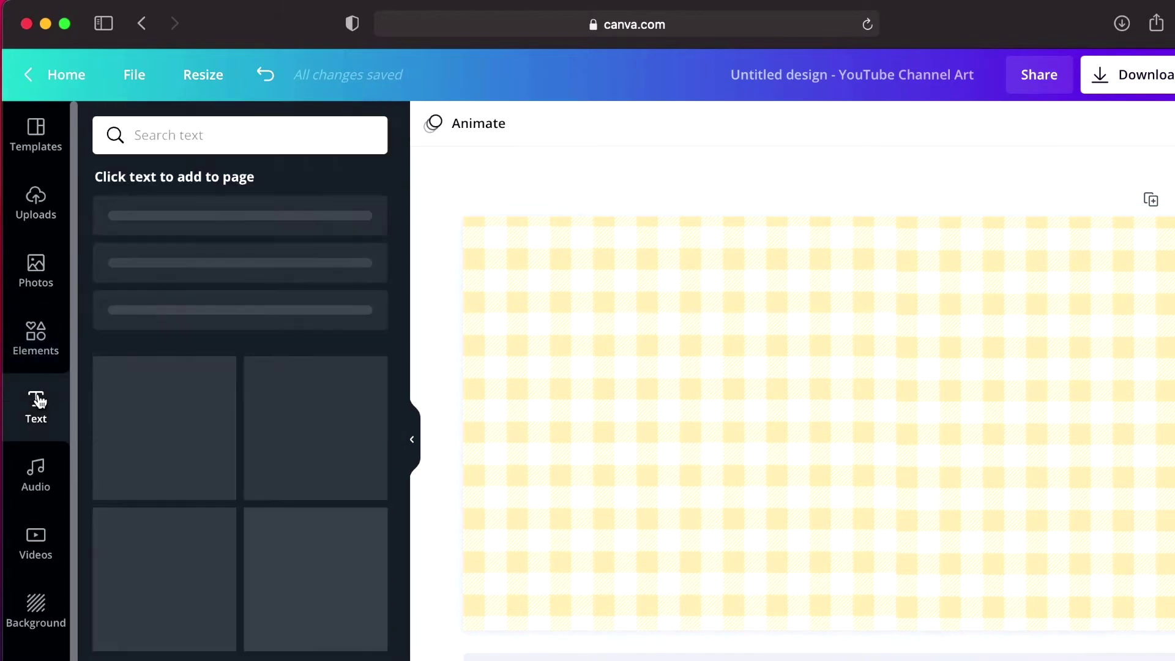
pyautogui.click(217, 231)
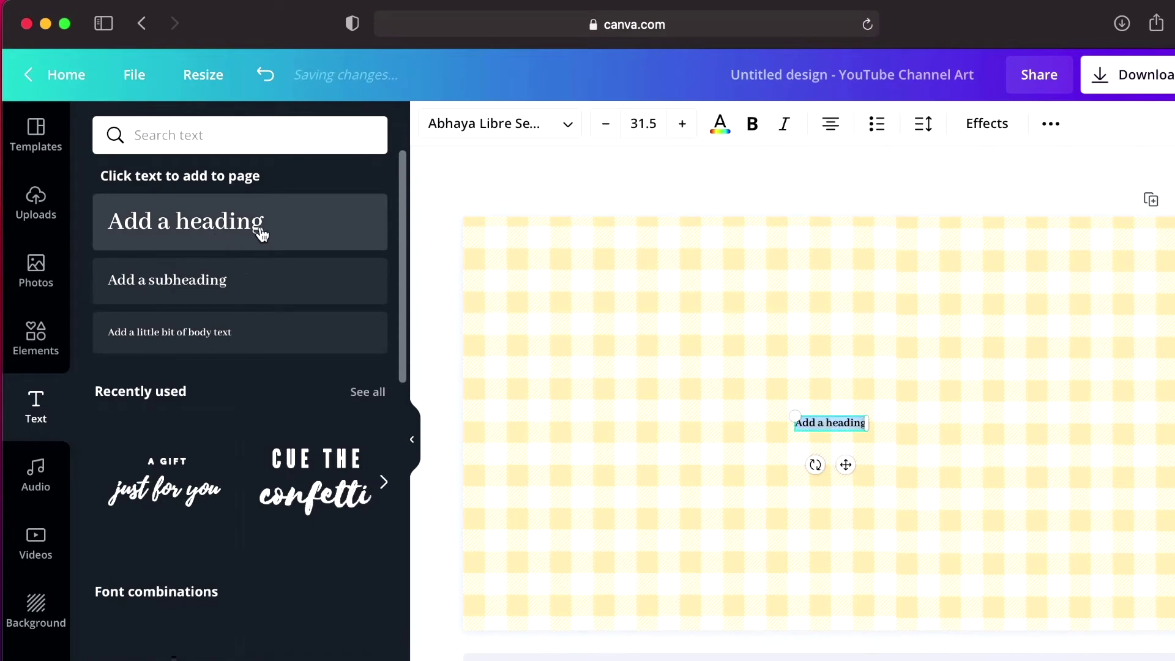
pyautogui.click(683, 131)
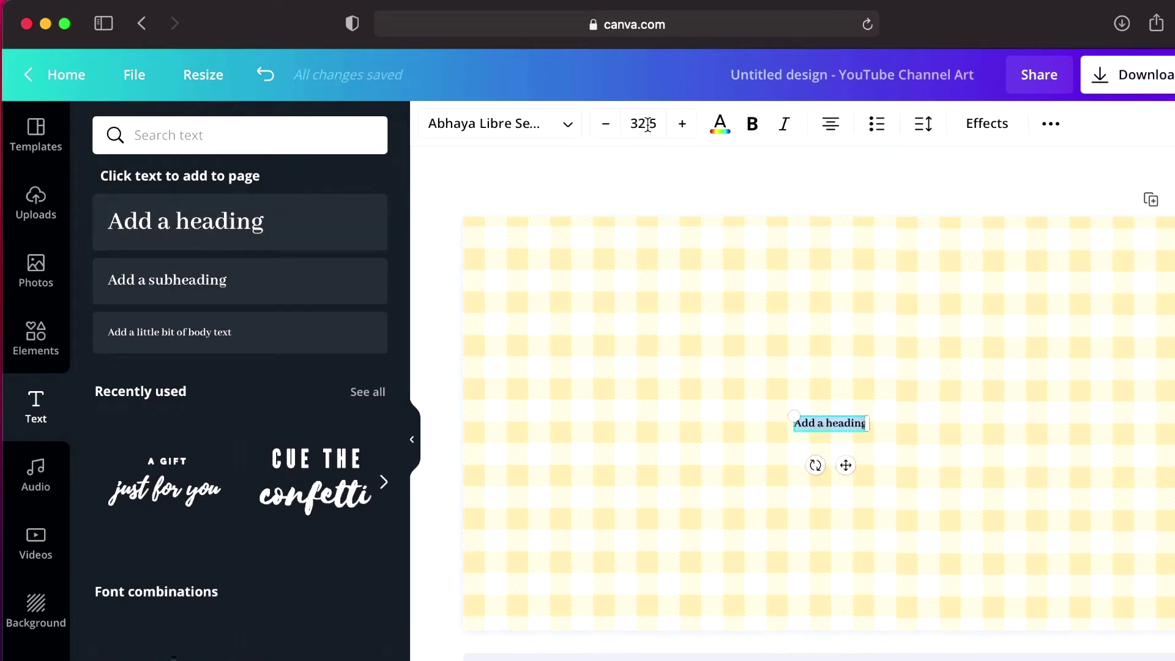
pyautogui.click(642, 123)
pyautogui.scroll(-2, 649, 507)
pyautogui.scroll(-5, 649, 507)
pyautogui.click(648, 555)
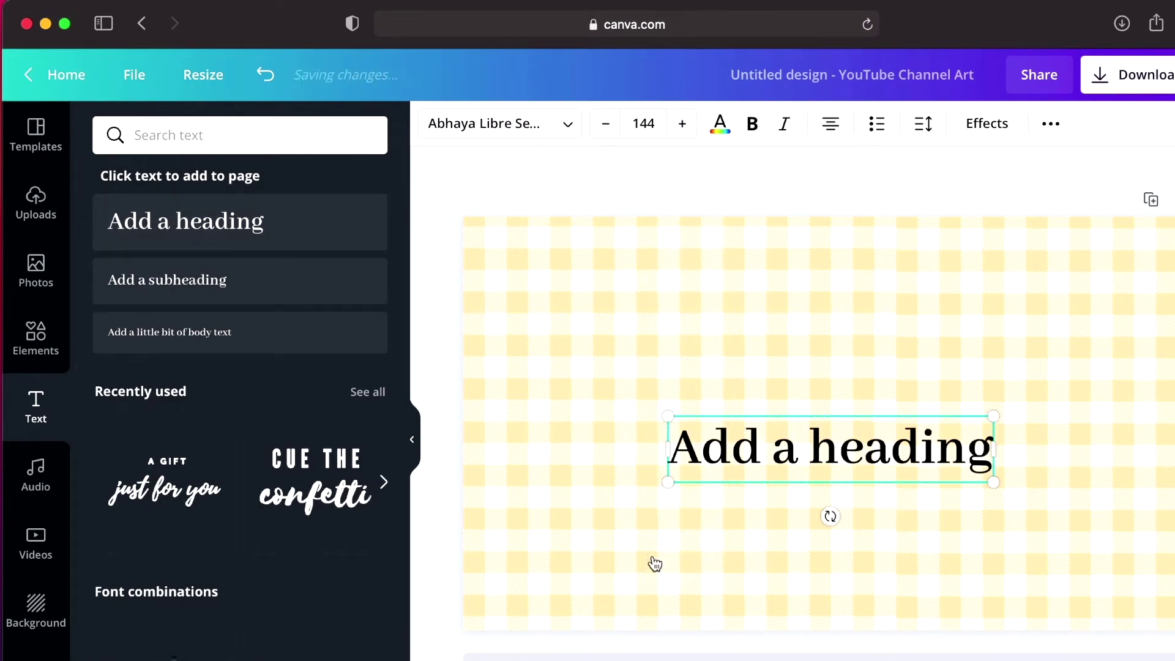
# - Replace the heading text with Hello and widen its letter spacing
pyautogui.tripleClick(840, 430)
pyautogui.write('H')
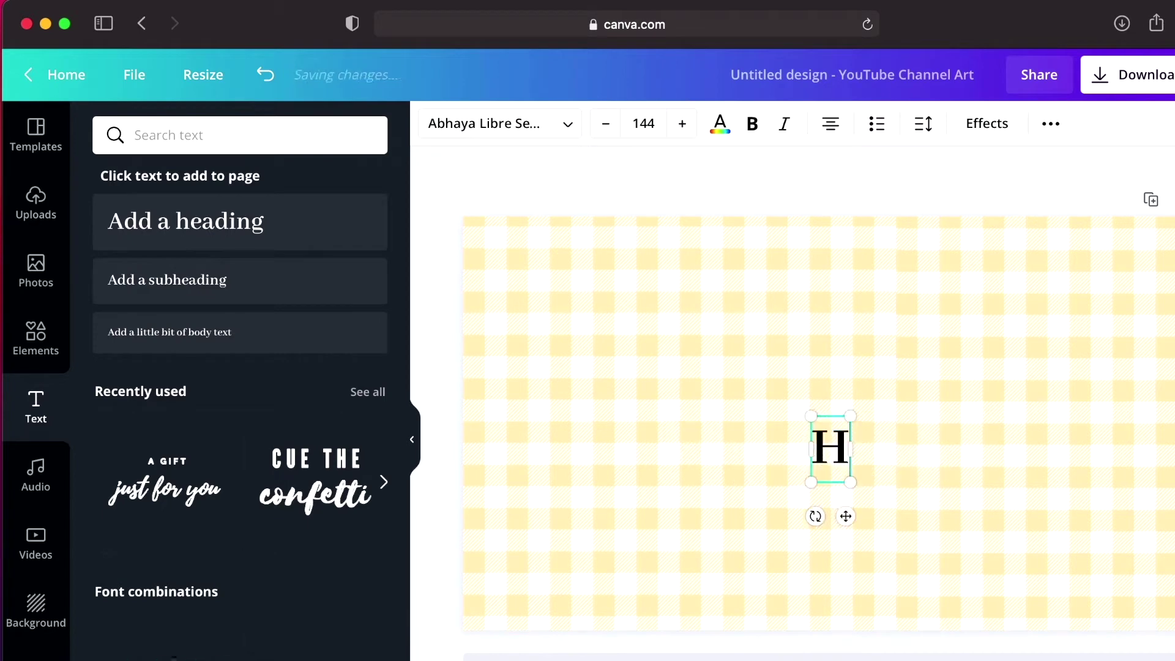
pyautogui.write('ello')
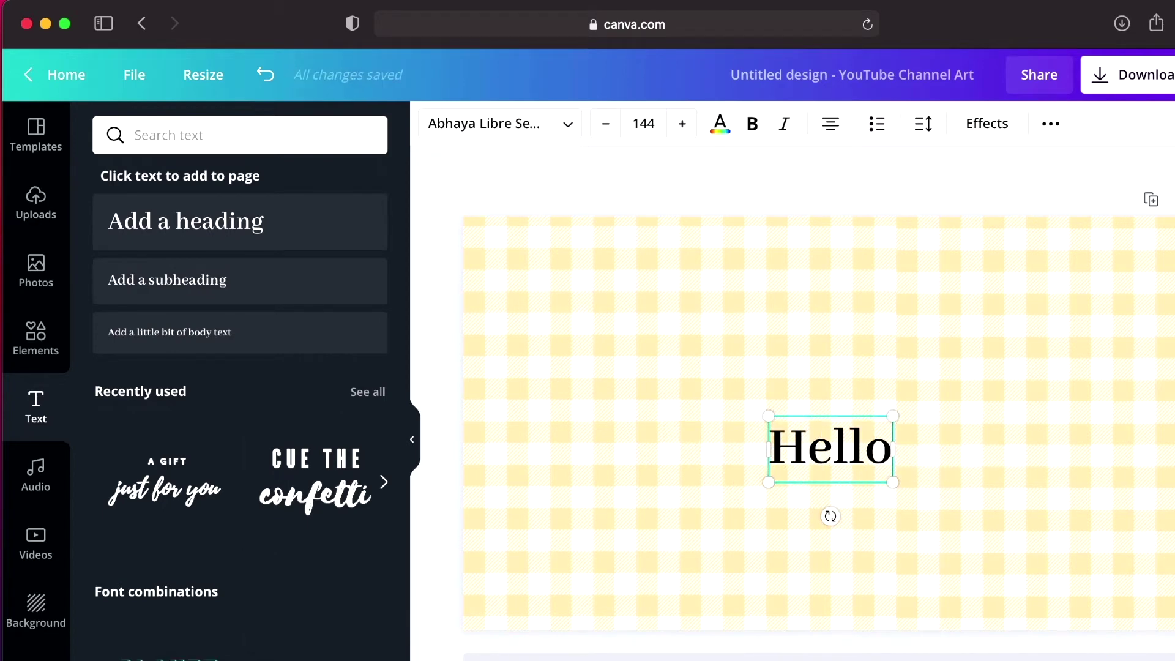
pyautogui.doubleClick(841, 449)
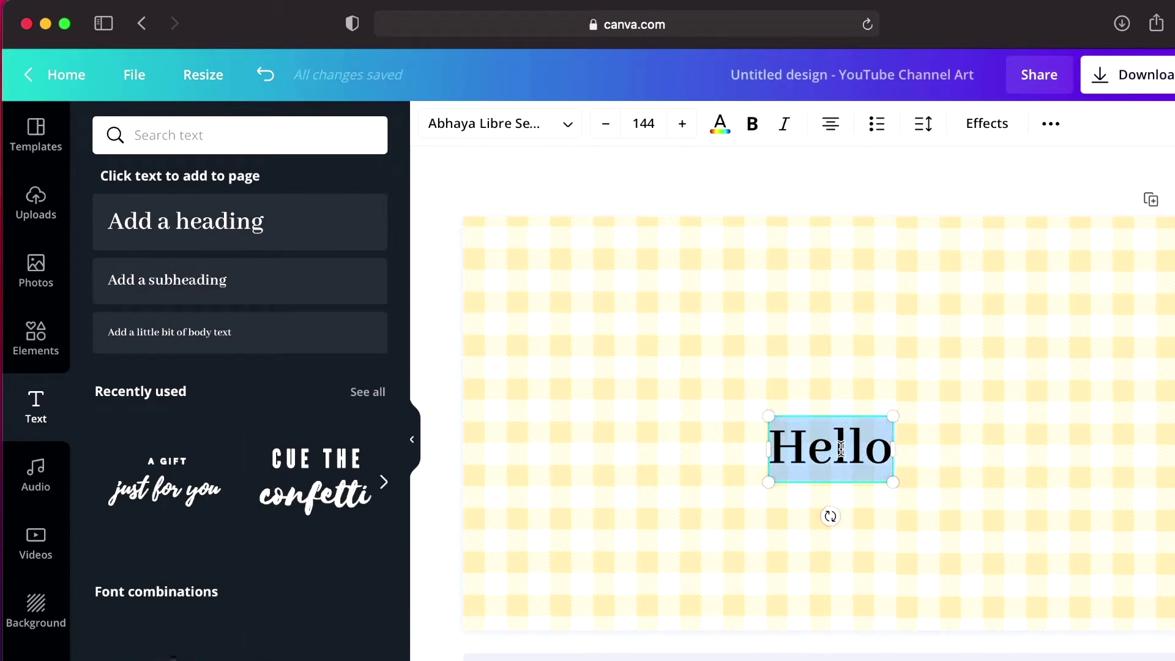
pyautogui.click(924, 124)
pyautogui.click(1089, 191)
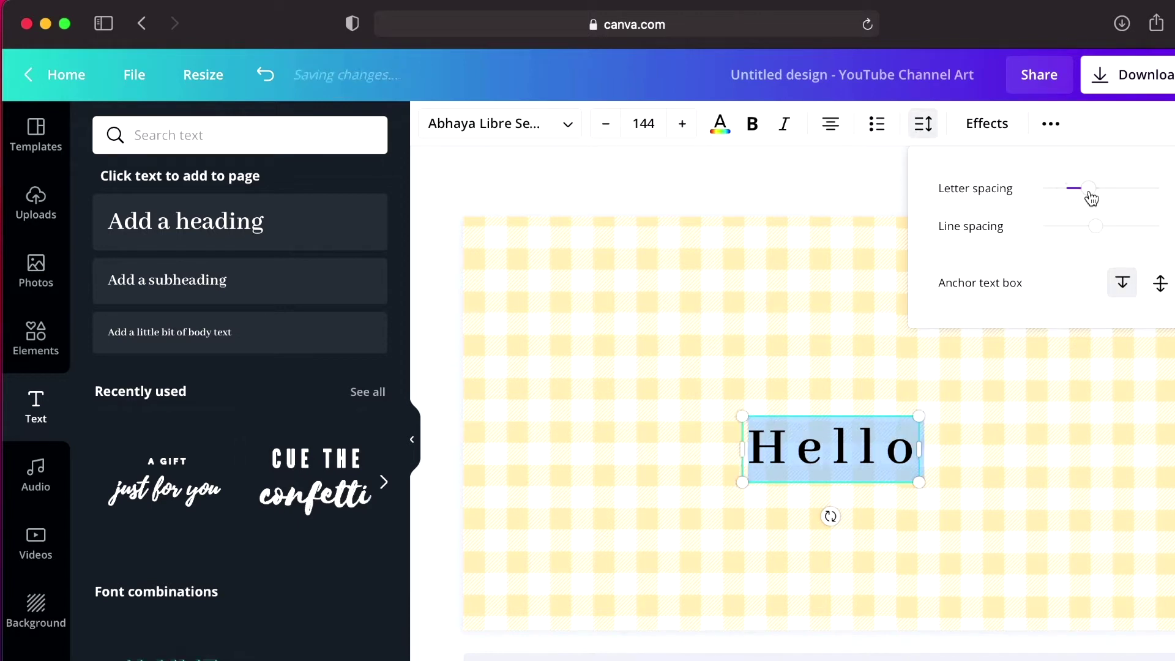
# - Try several palette colours on the Hello text and settle on light blue from the default colours
pyautogui.click(721, 140)
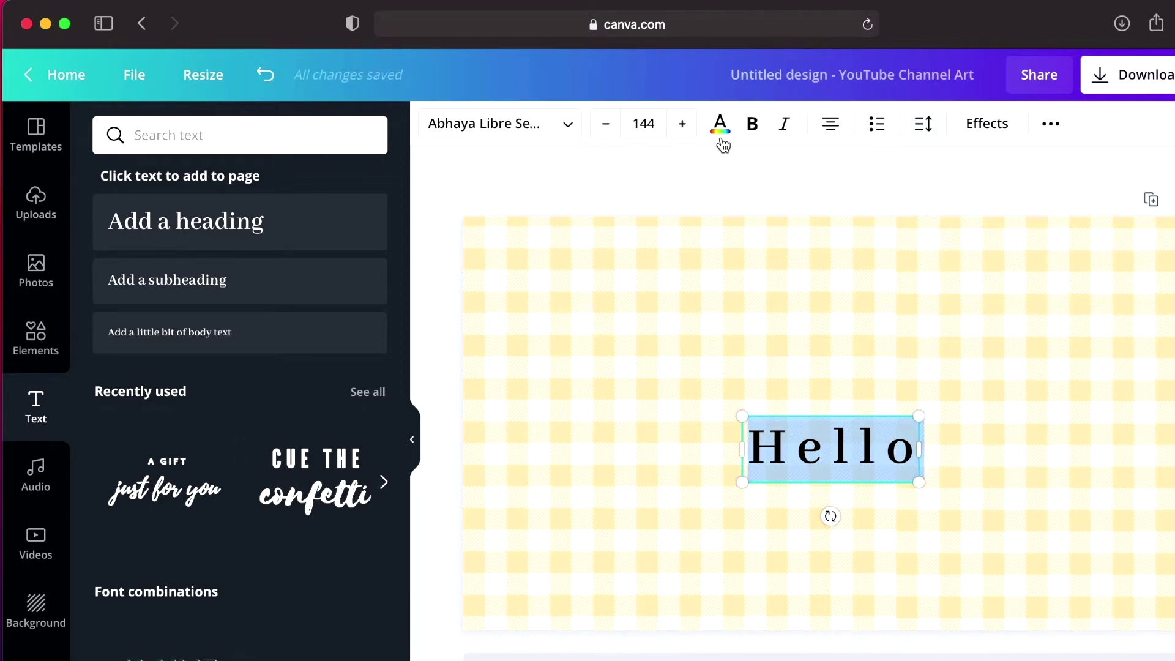
pyautogui.click(305, 349)
pyautogui.click(255, 345)
pyautogui.click(123, 354)
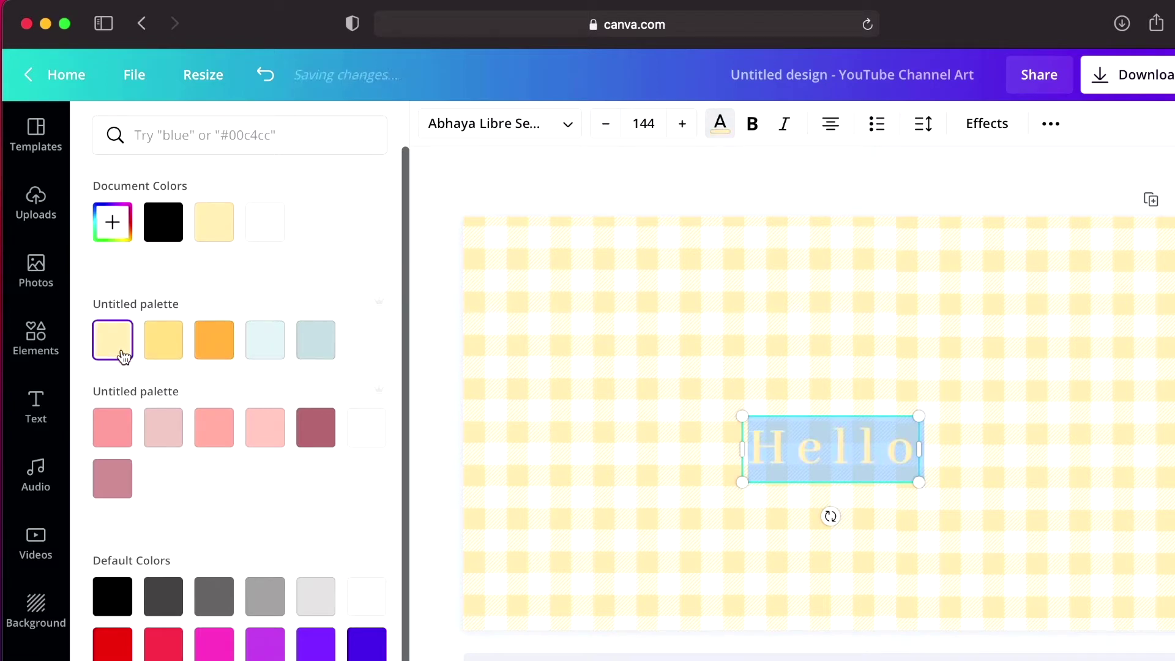
pyautogui.click(118, 431)
pyautogui.click(266, 660)
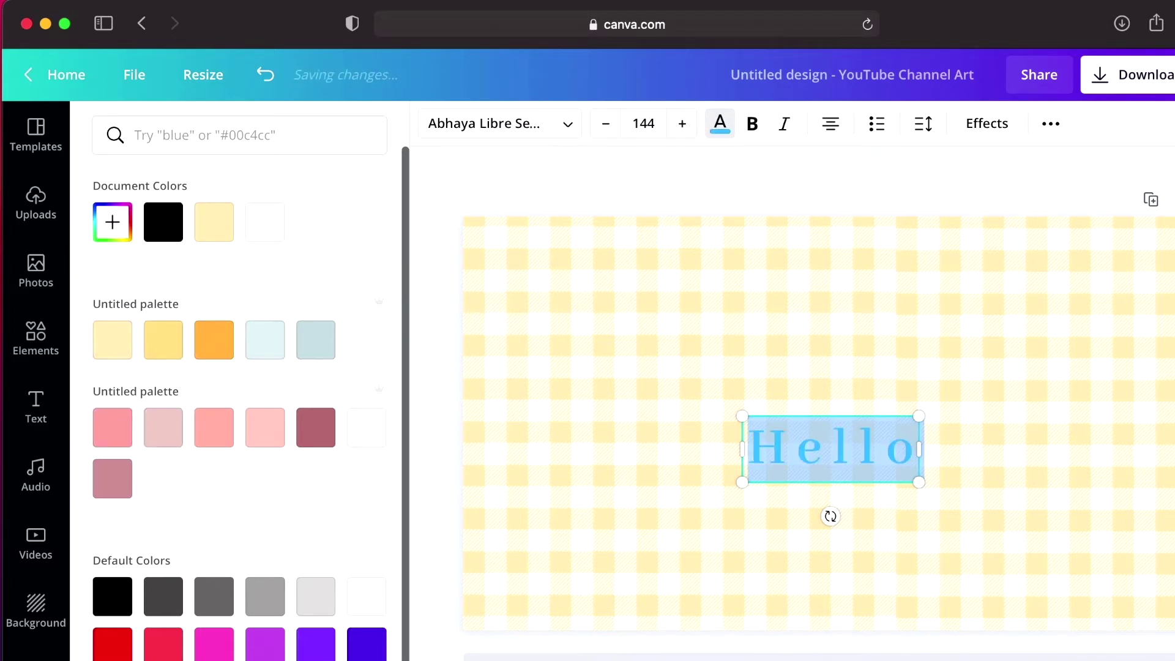
# - Title the design Hello and download it as a PNG at 2560 × 1440 px
pyautogui.click(584, 194)
pyautogui.click(584, 196)
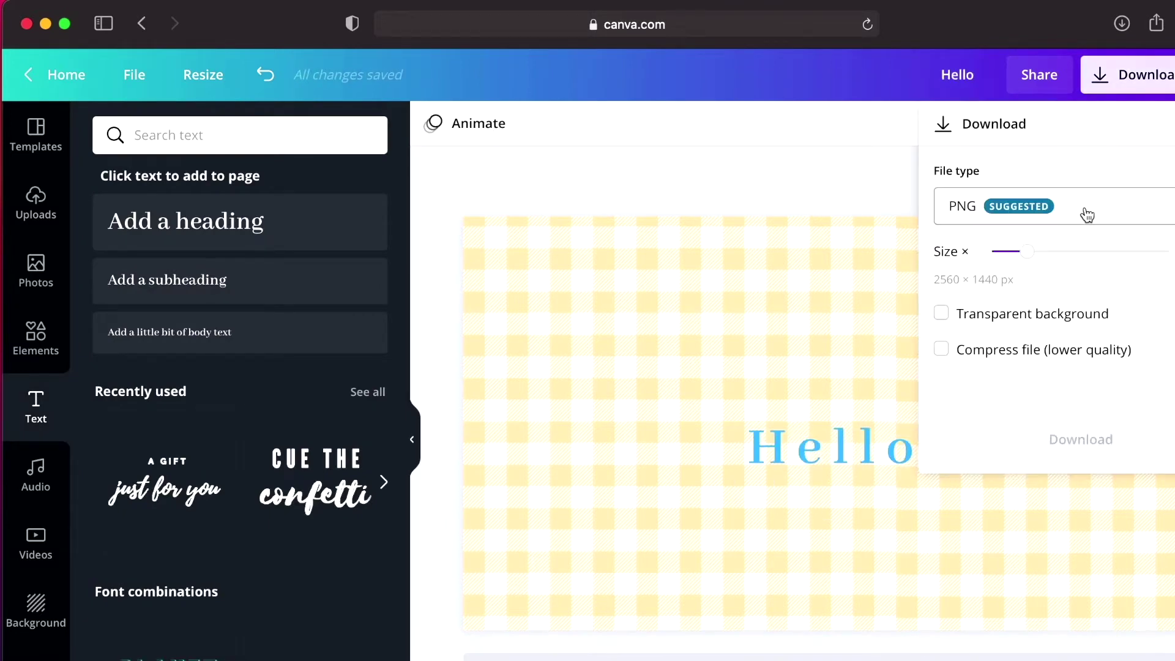
pyautogui.click(1081, 395)
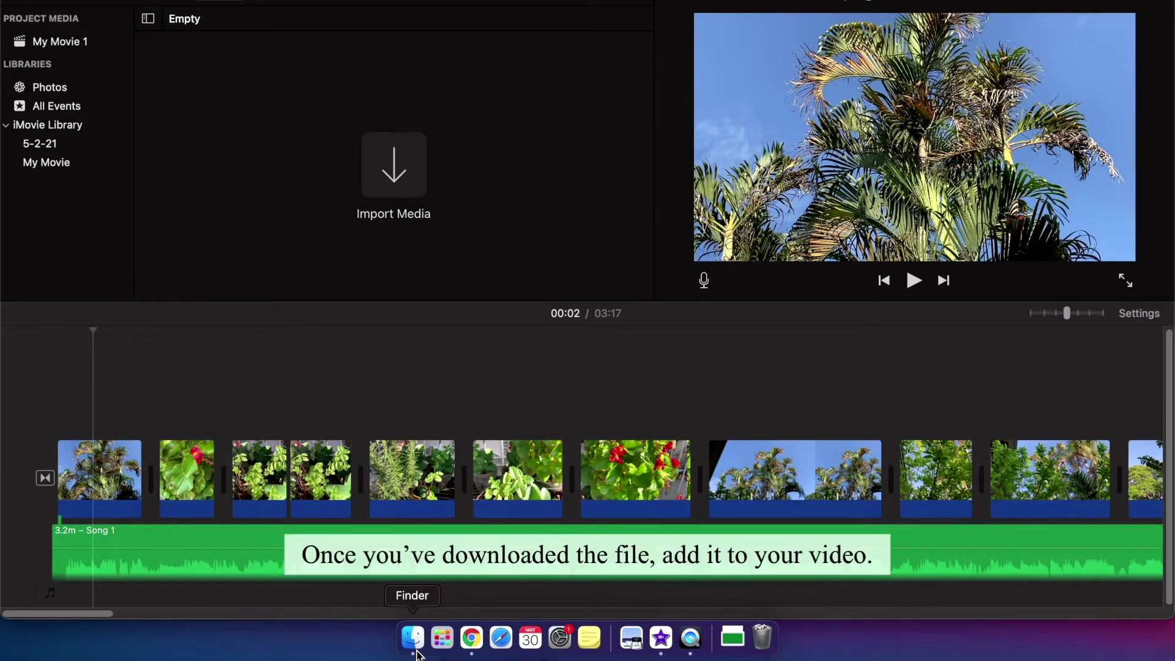
# - Switch to iMovie and overlay Add a heading.png from Finder's recent files above the third clip
pyautogui.click(412, 640)
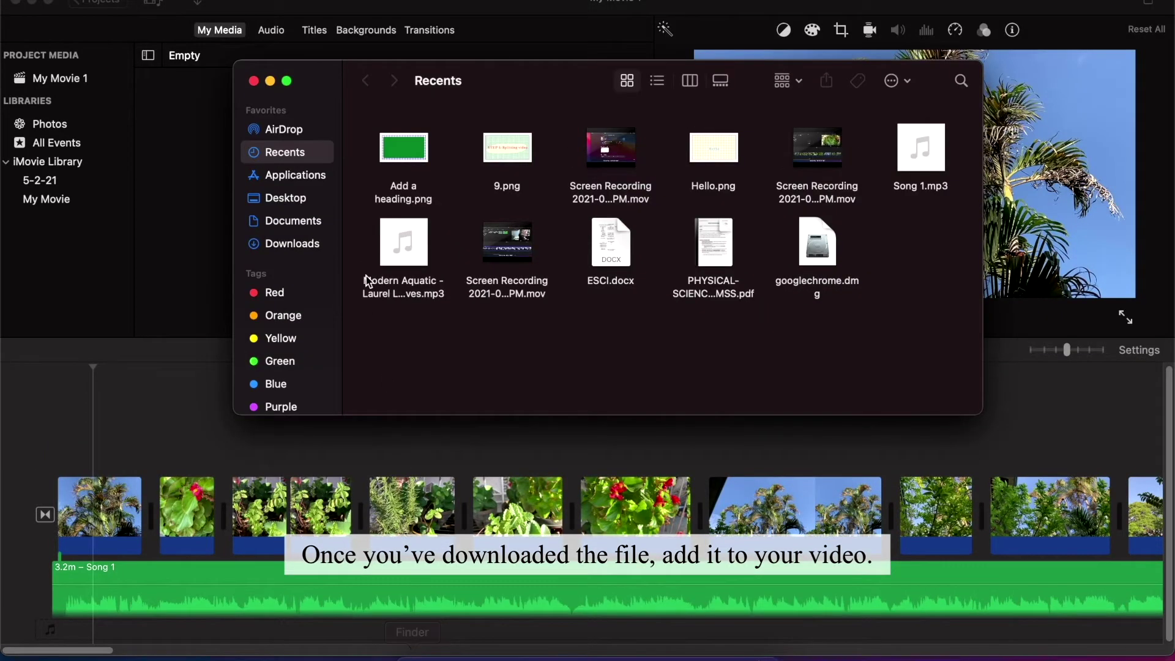
pyautogui.moveTo(404, 150); pyautogui.dragTo(231, 430)
# - Insert Hello.png before the first clip at the start of the movie and close the Finder window
pyautogui.click(524, 153)
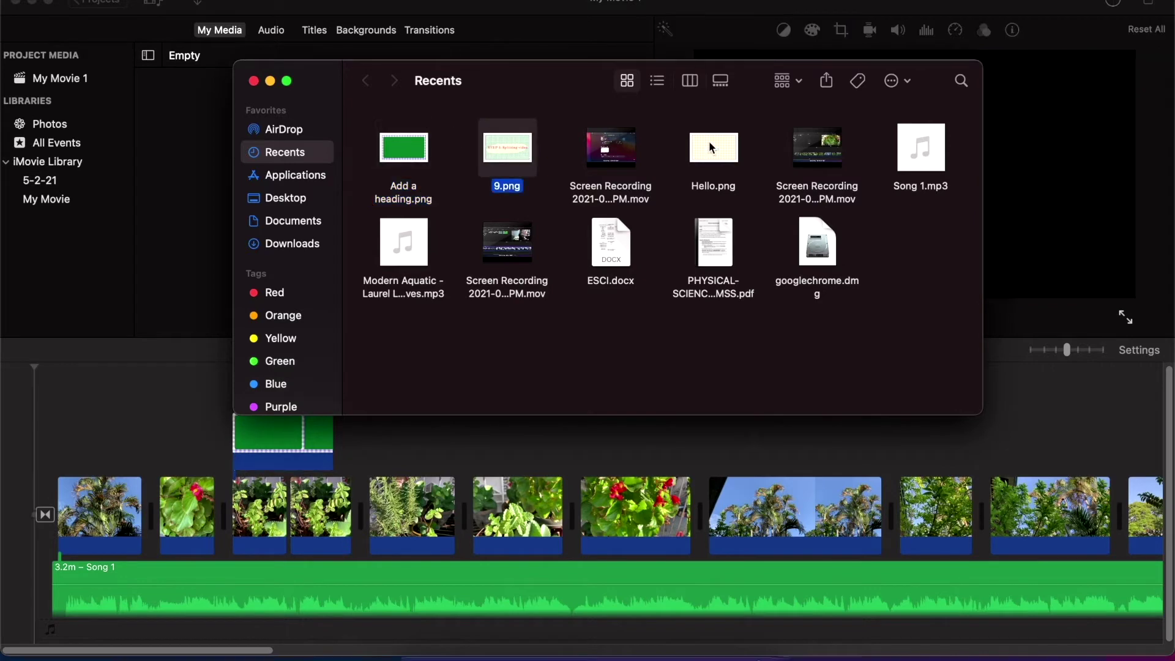
pyautogui.click(709, 140)
pyautogui.moveTo(709, 141); pyautogui.dragTo(3, 504)
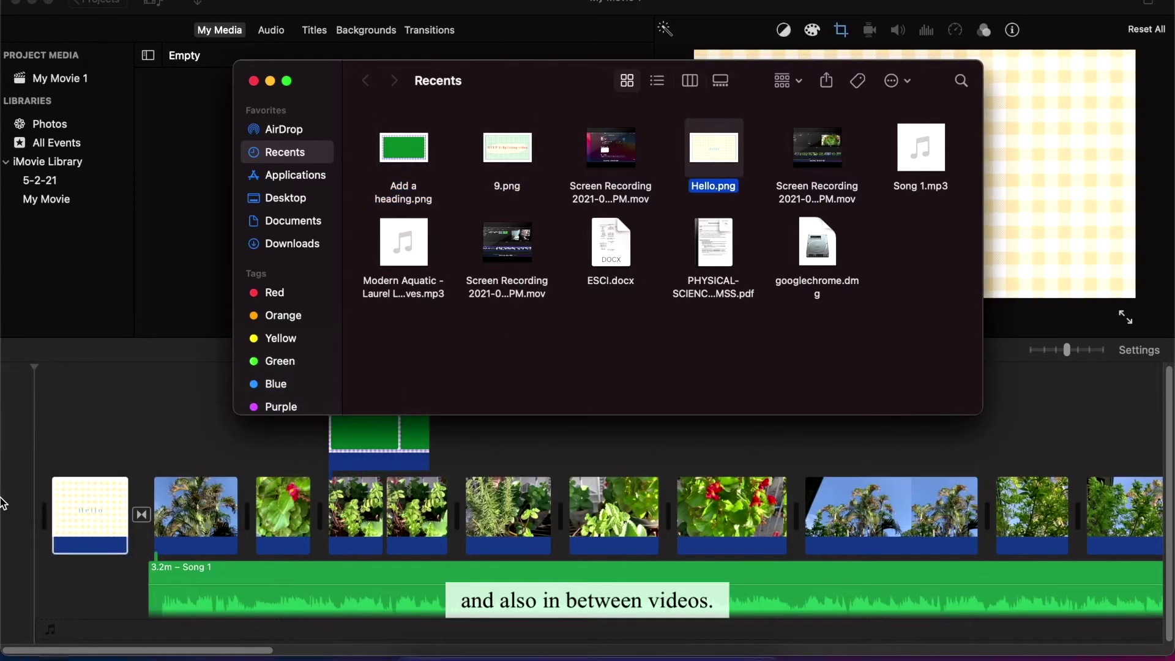
pyautogui.click(253, 82)
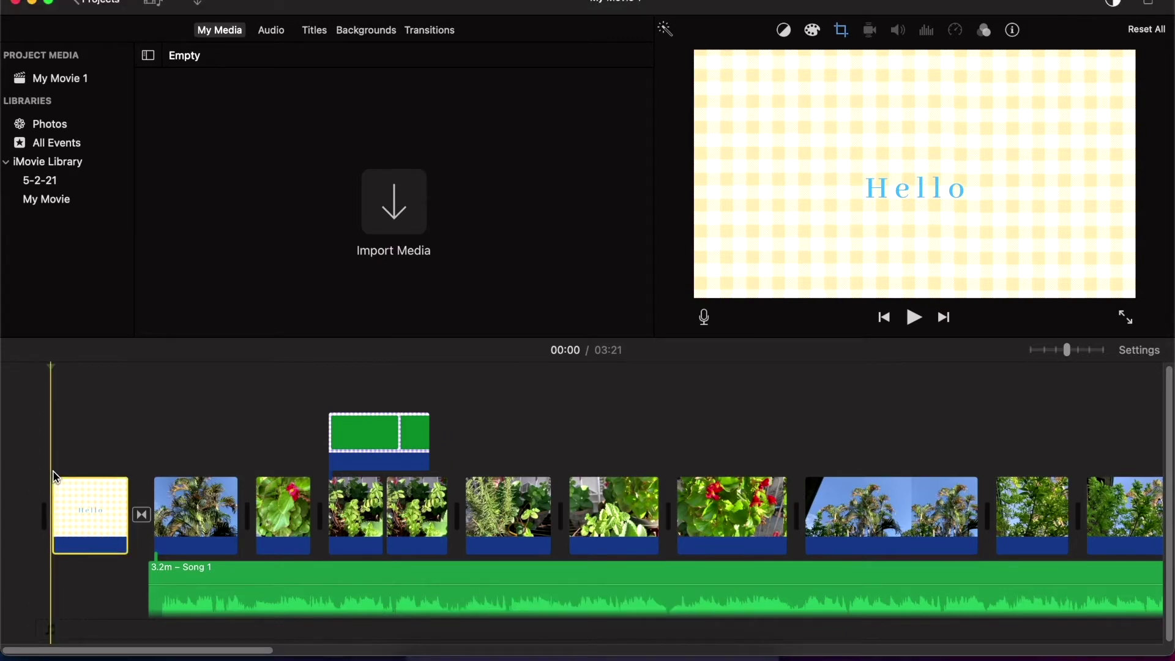
# - Set the crop style to Fit for both the Hello opening image and the green frame overlay
pyautogui.click(85, 522)
pyautogui.click(842, 31)
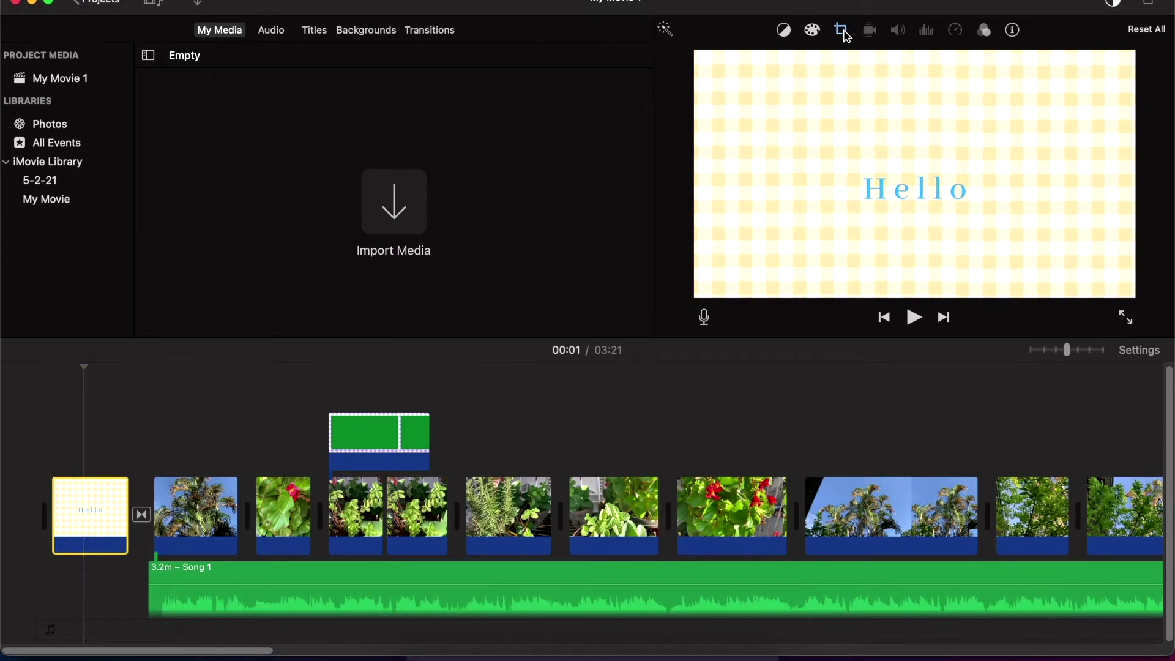
pyautogui.click(781, 60)
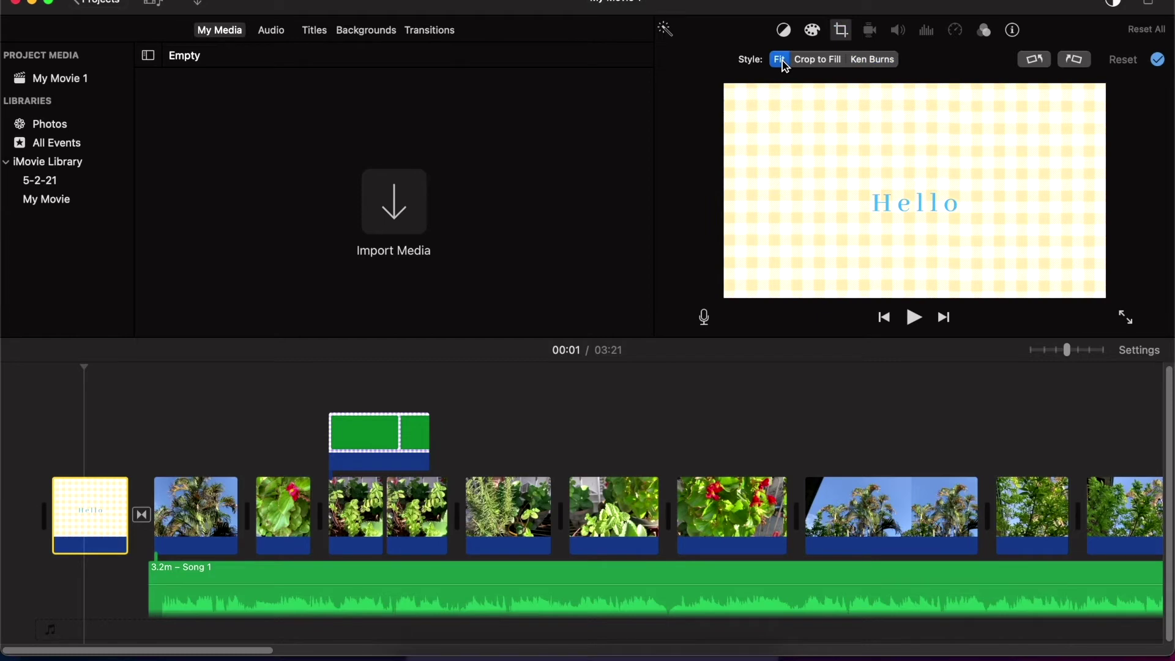
pyautogui.click(384, 434)
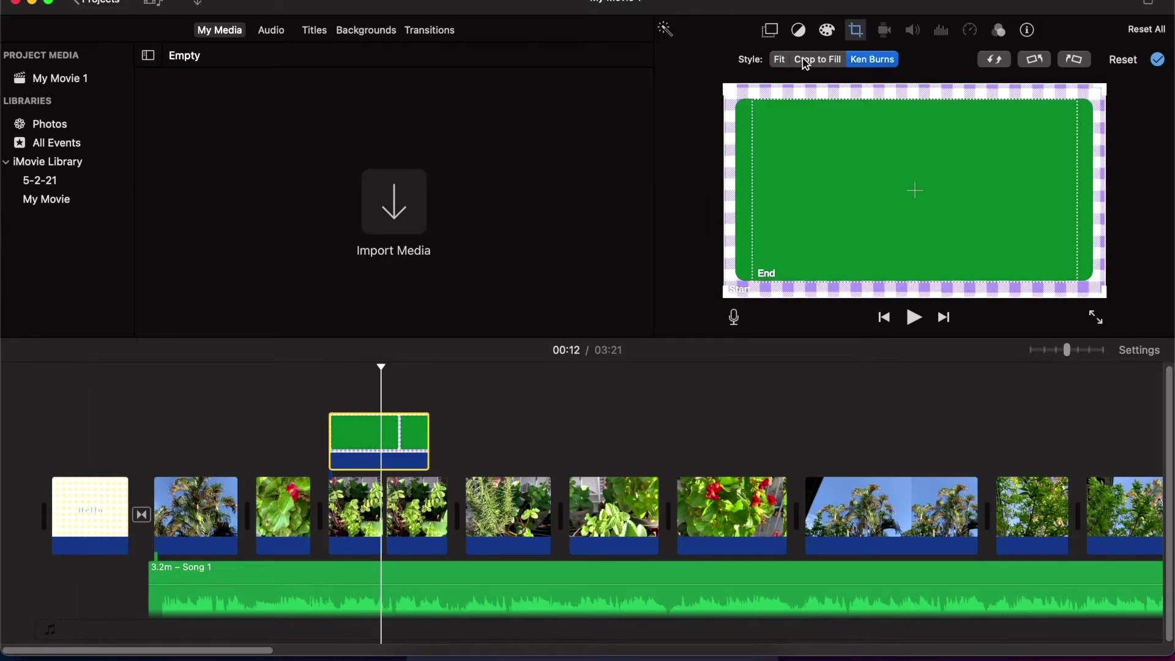
pyautogui.click(776, 63)
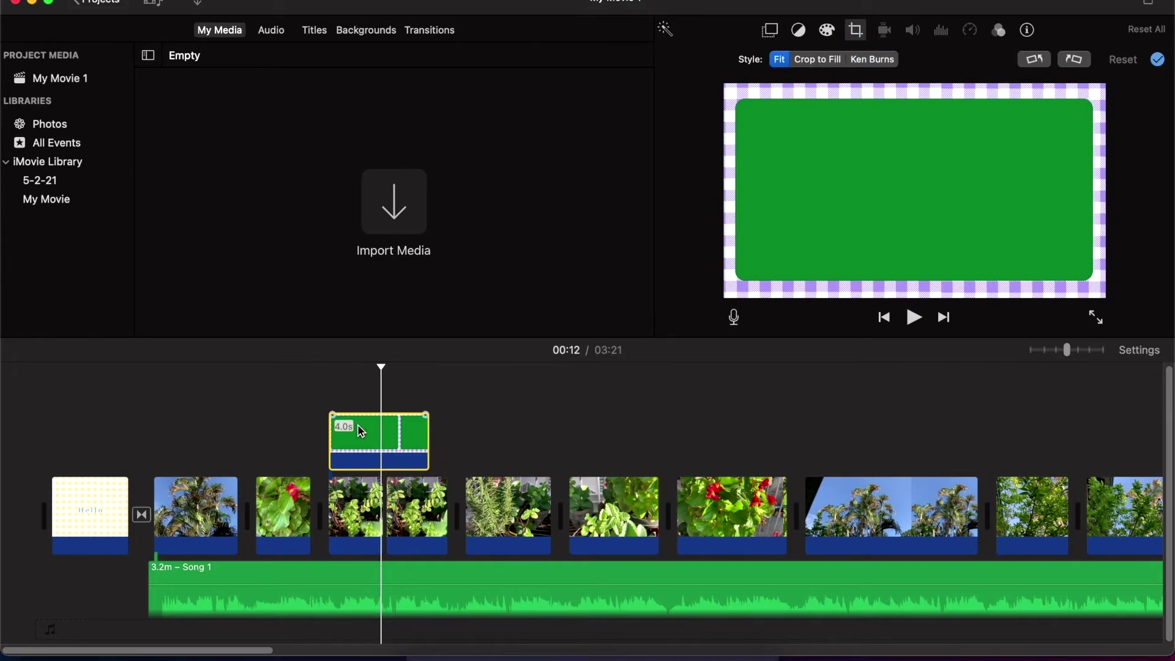
# - Play the movie from the start through to the green frame overlay
pyautogui.click(296, 439)
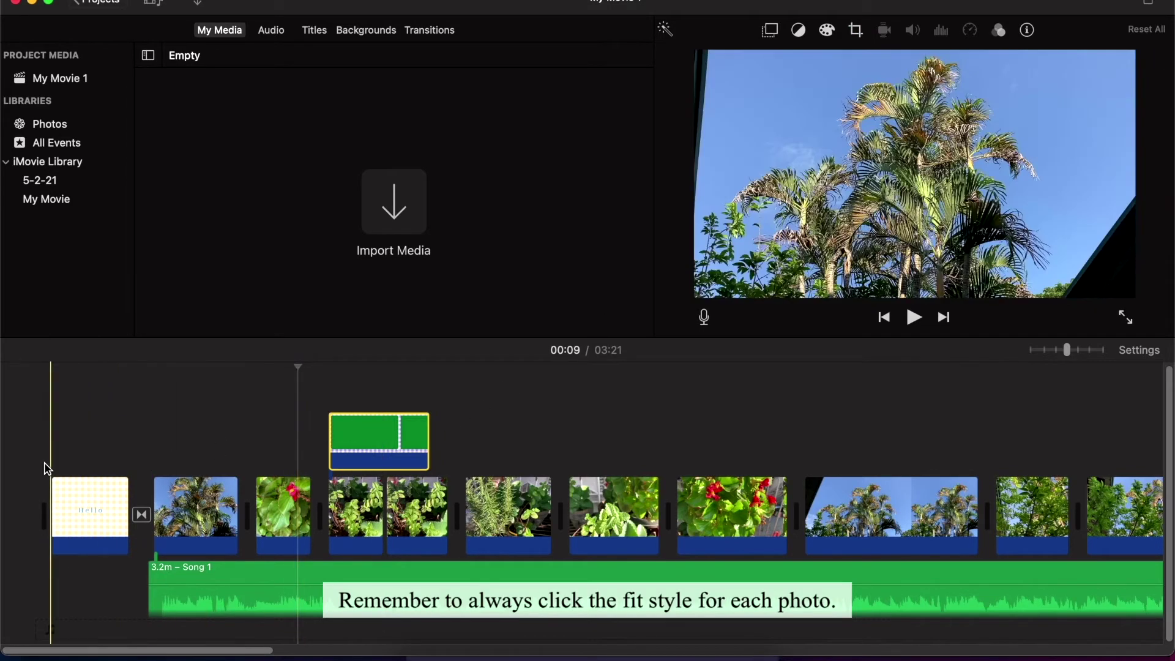
pyautogui.click(48, 469)
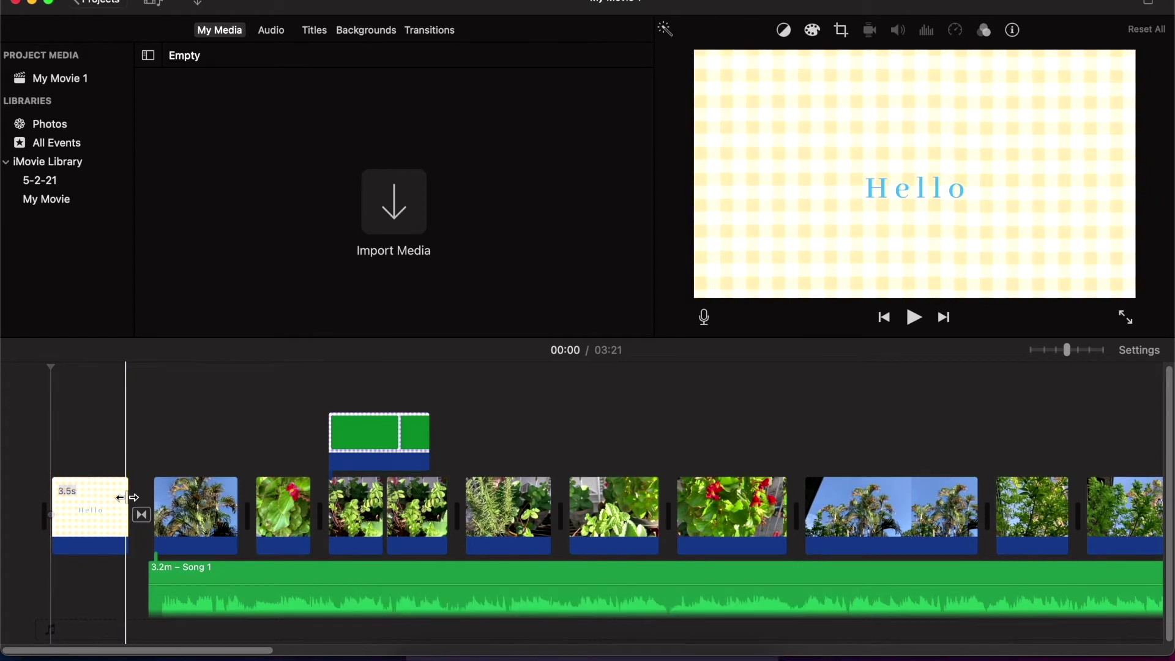
pyautogui.click(93, 499)
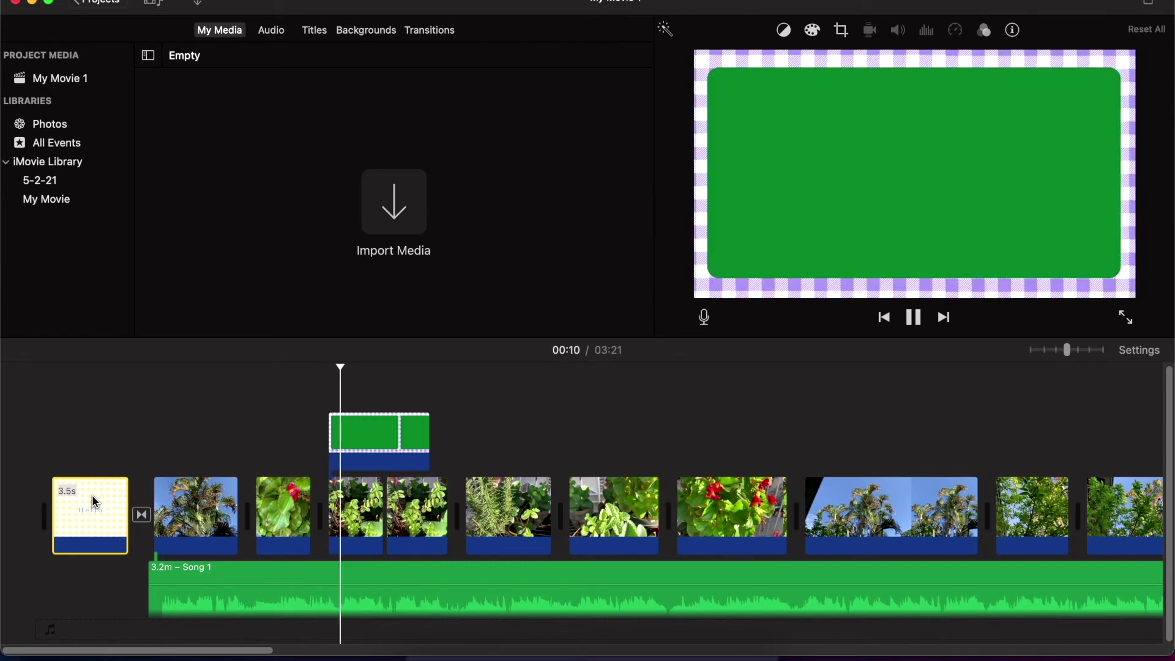
# - Set the green frame overlay above the third clip to the Green/Blue Screen overlay mode
pyautogui.click(385, 435)
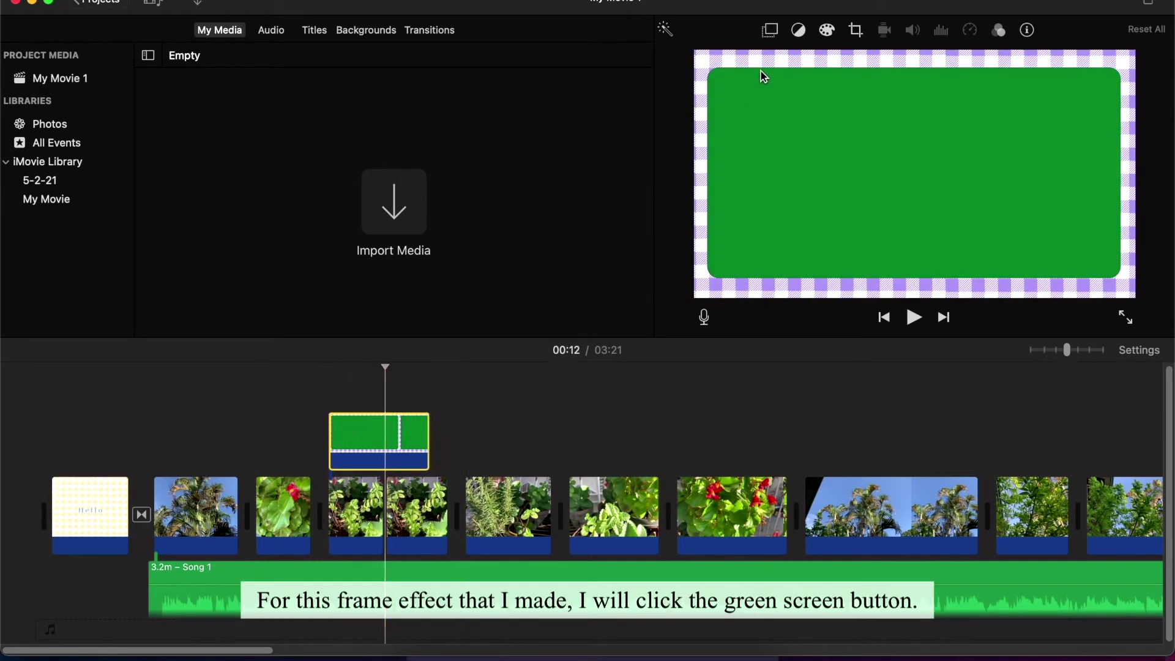
pyautogui.click(775, 29)
pyautogui.click(717, 59)
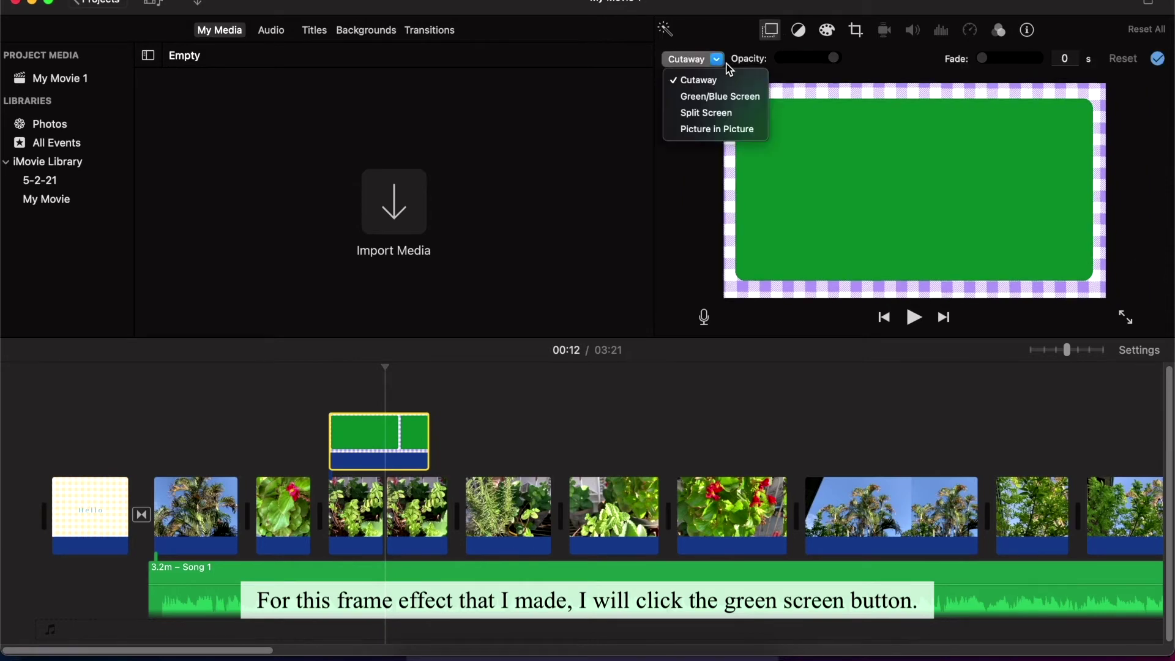
pyautogui.click(726, 97)
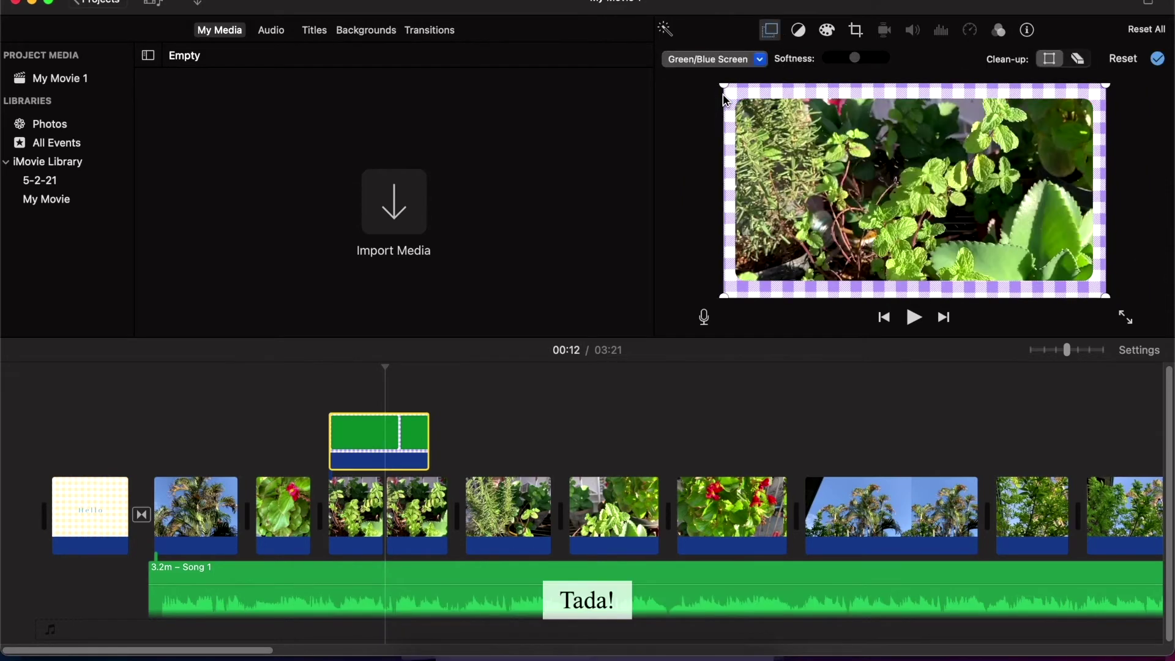
# - Play the movie from just before the frame overlay to preview the framed footage
pyautogui.click(480, 462)
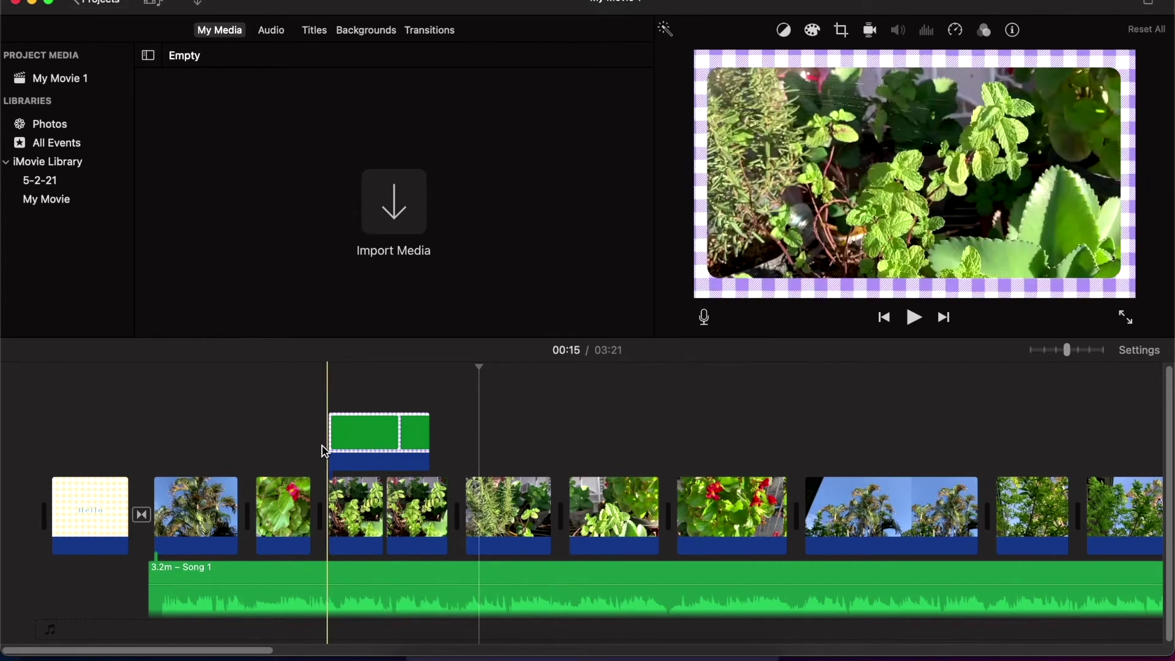
pyautogui.click(326, 453)
pyautogui.press('space')
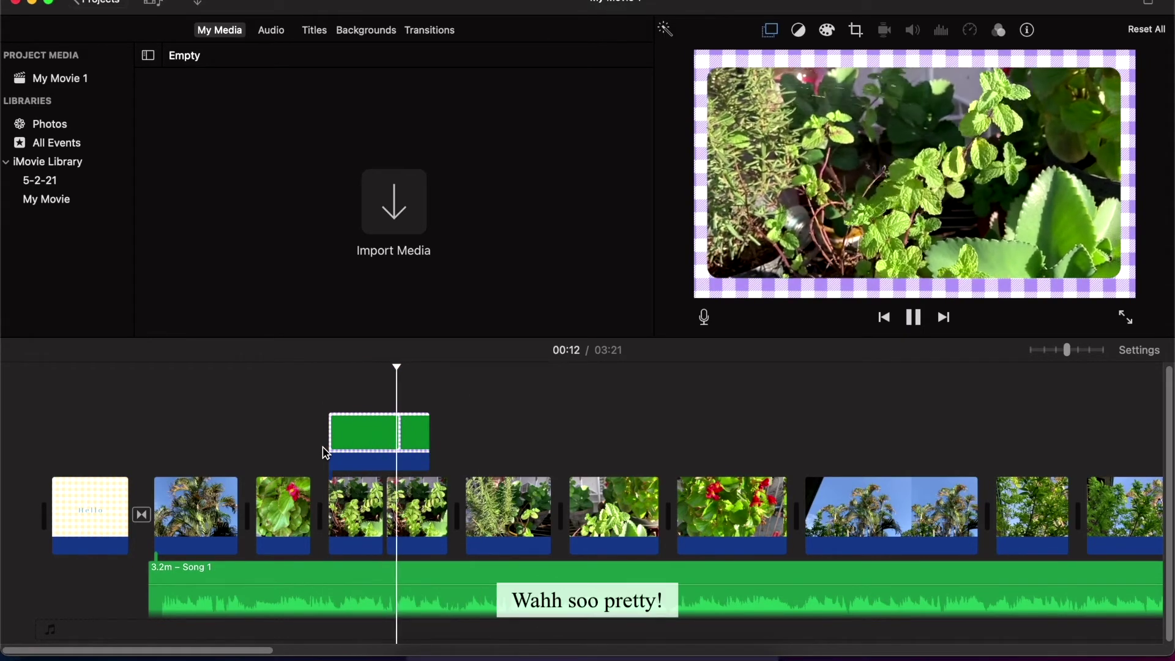
pyautogui.press('space')
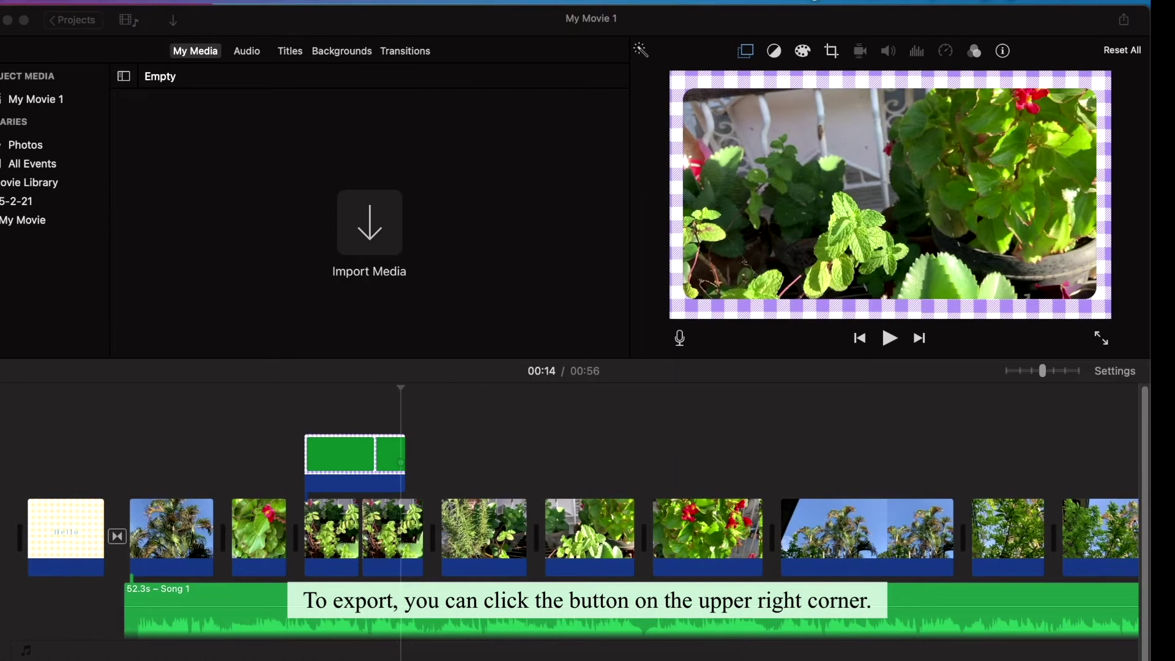
# - Export the movie as a 1080p, high-quality video and audio file named My Movie 1 in Documents
pyautogui.click(1125, 21)
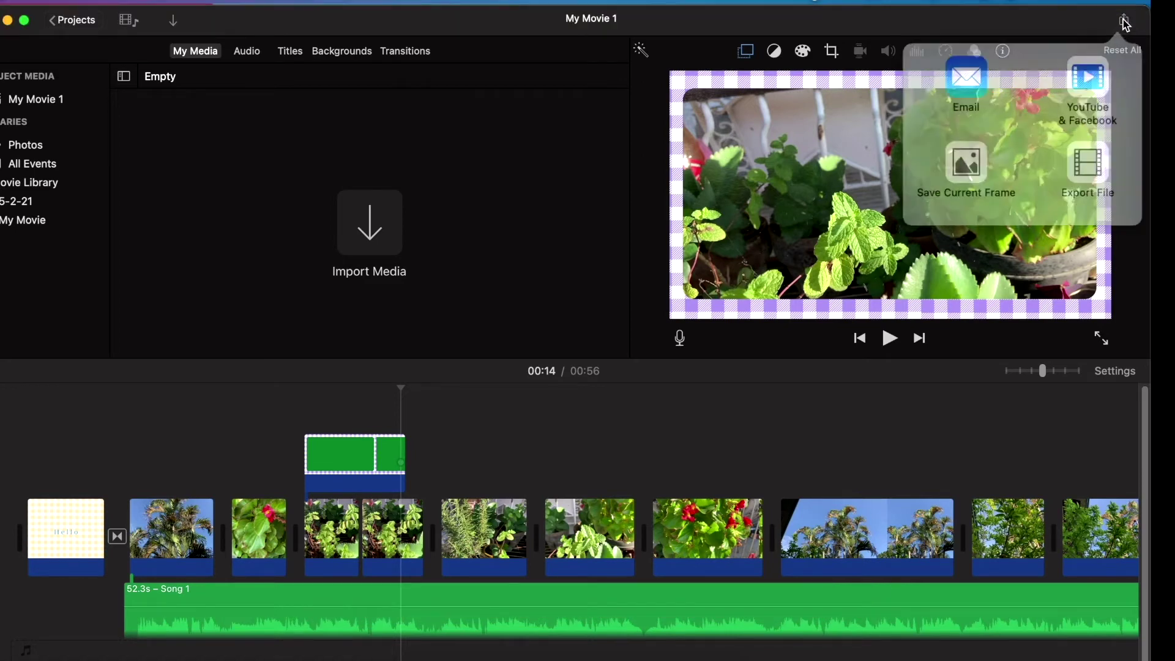
pyautogui.click(1099, 154)
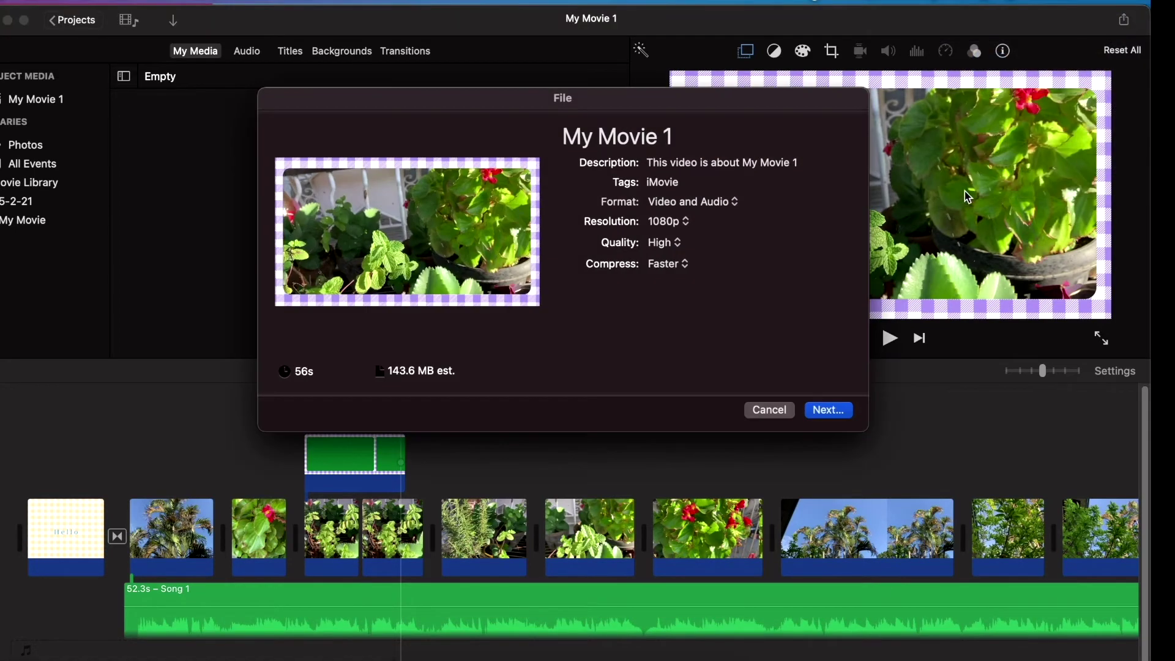
pyautogui.click(832, 411)
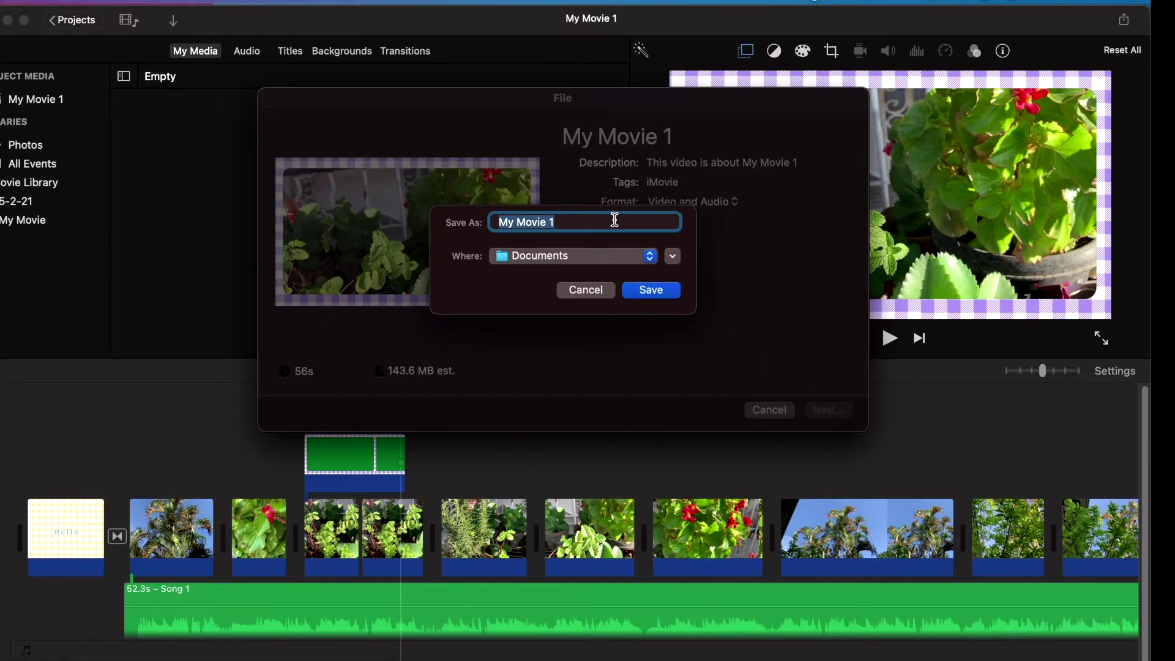
pyautogui.click(655, 289)
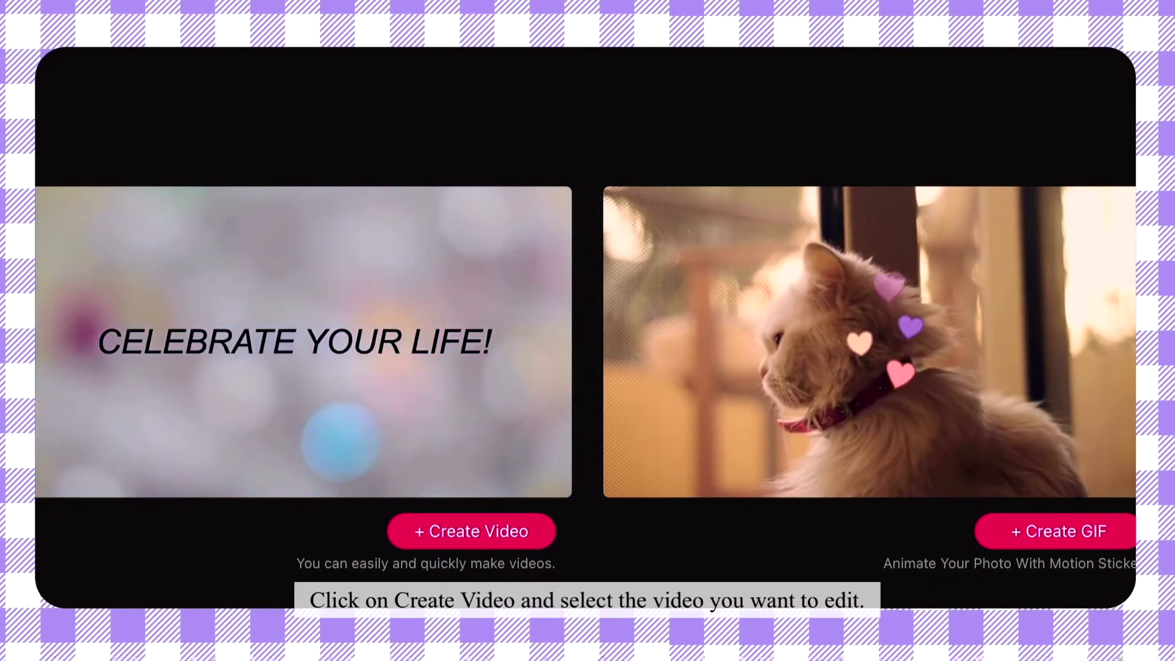
# - Switch to VLLO, open the exported movie in a project and bring up the text tools
pyautogui.click(472, 531)
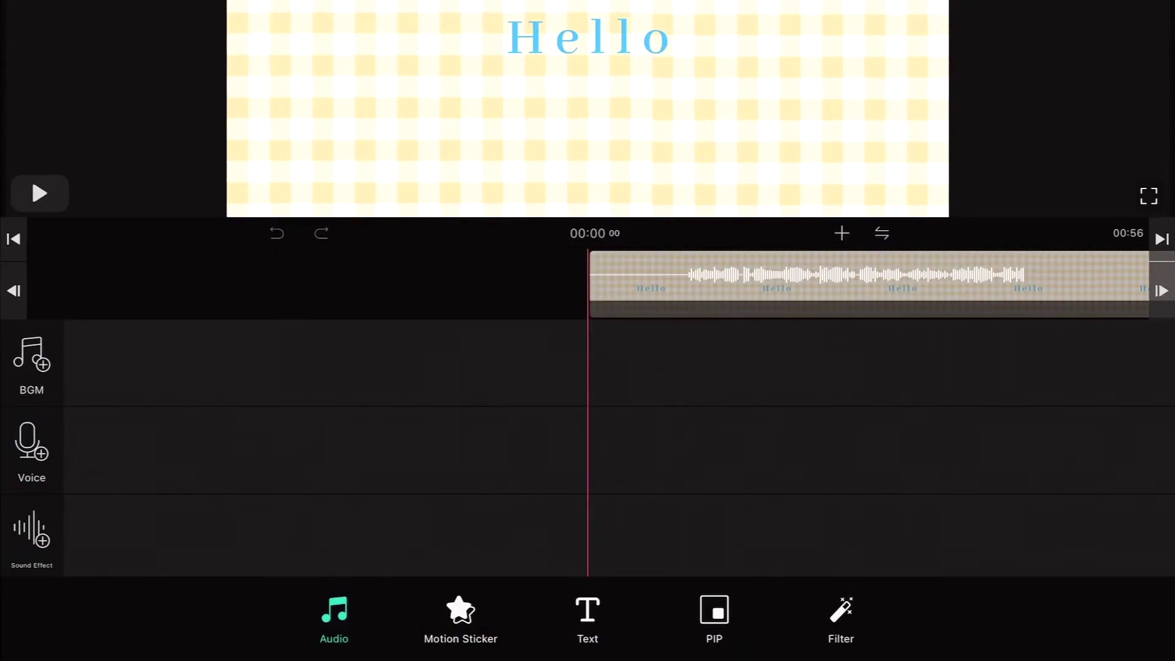
pyautogui.click(588, 619)
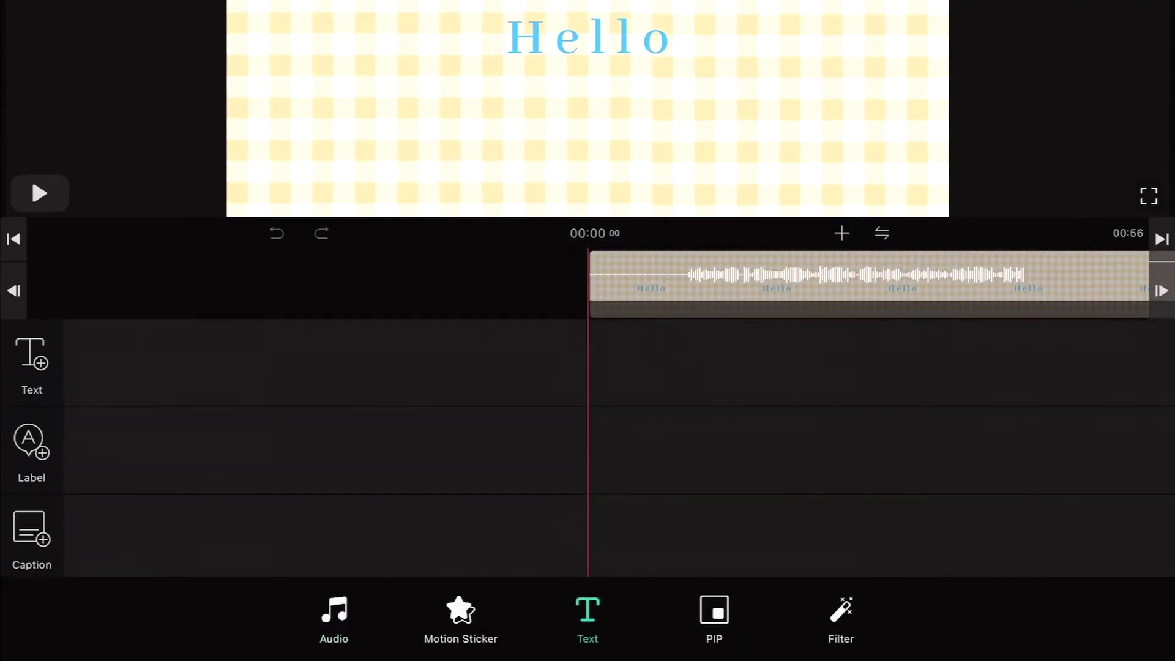
pyautogui.click(32, 539)
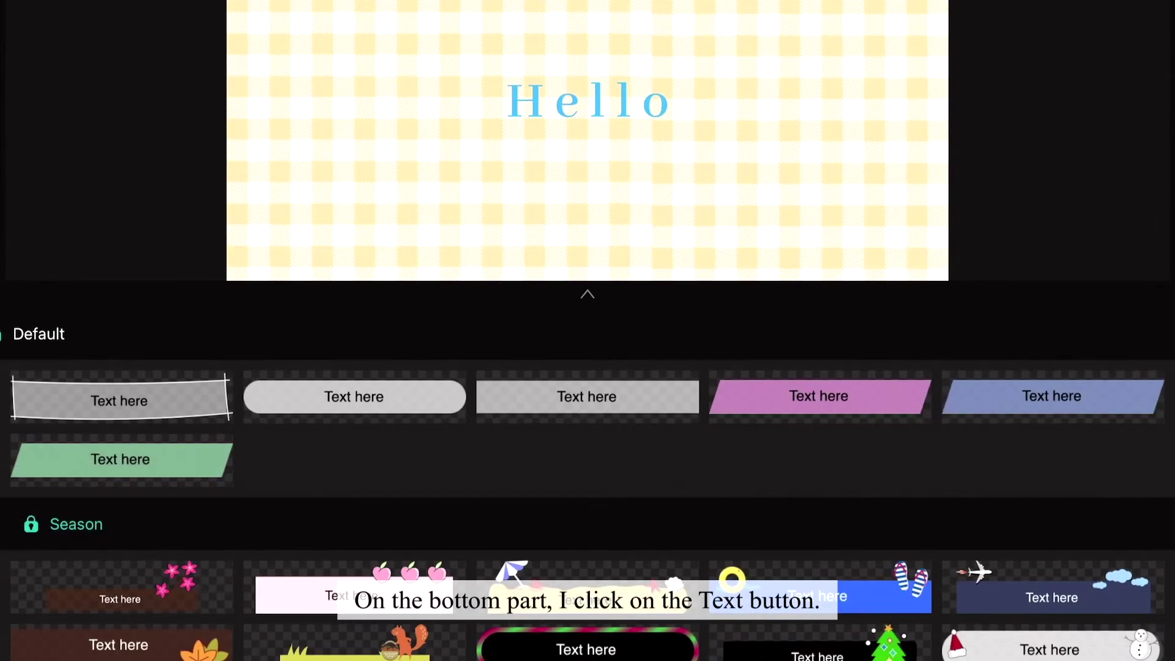
pyautogui.click(355, 397)
pyautogui.click(587, 397)
pyautogui.click(820, 397)
pyautogui.click(1053, 397)
pyautogui.scroll(-10, 588, 483)
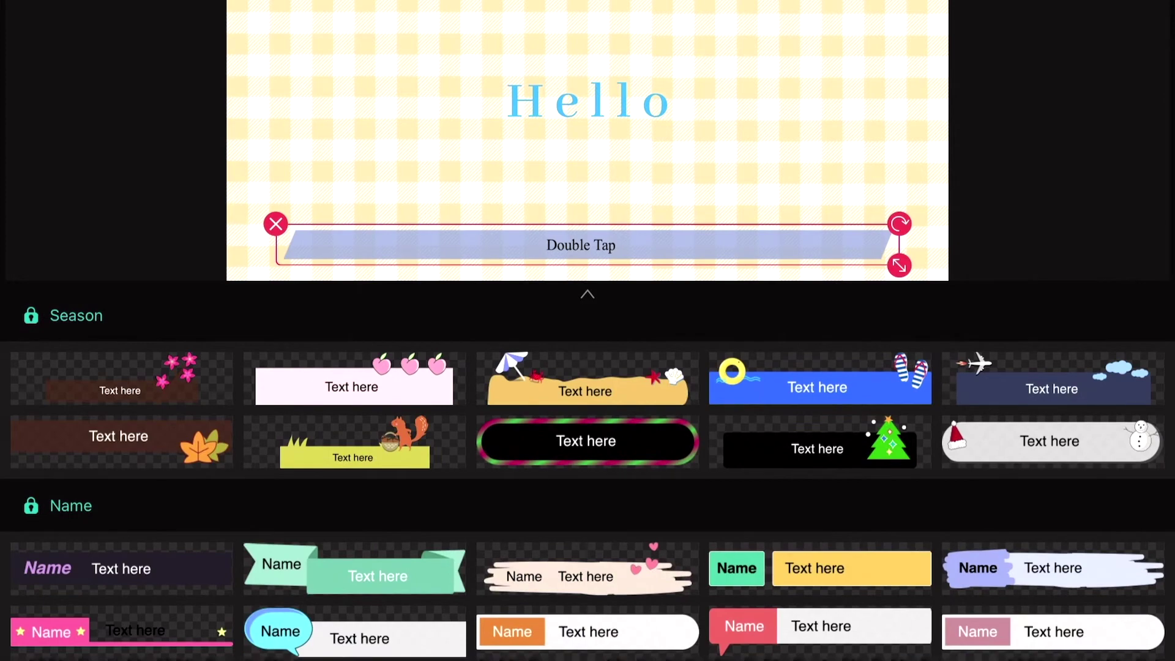
pyautogui.scroll(10, 588, 484)
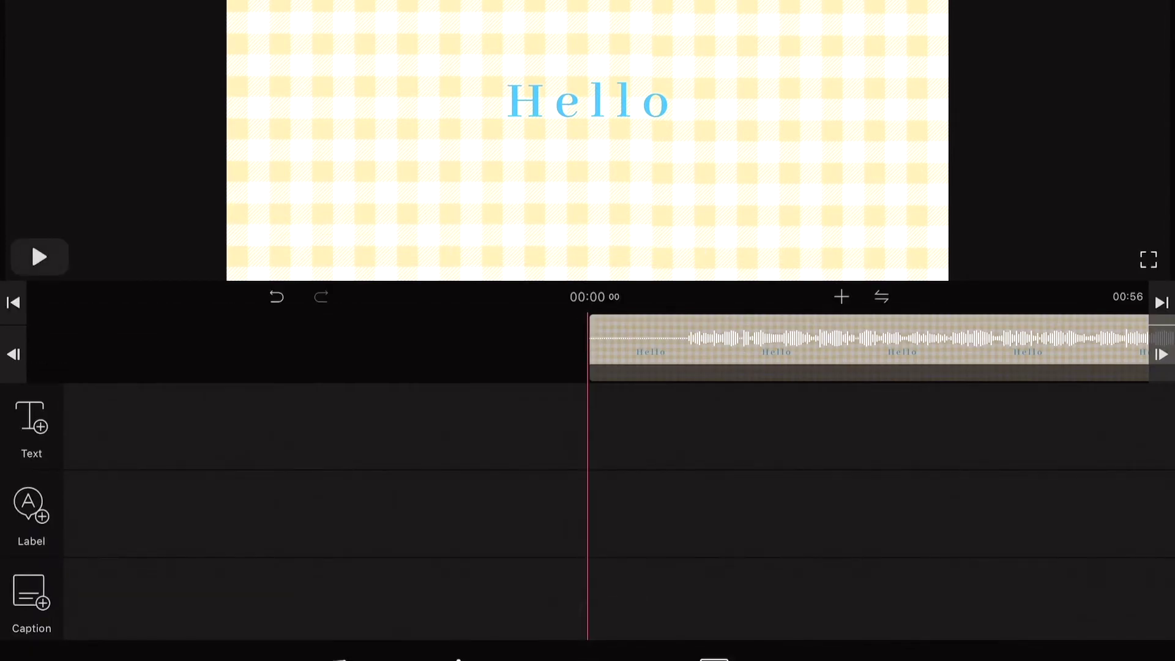
# - Add a text at the start of the video using the Basic White Caption template
pyautogui.click(31, 423)
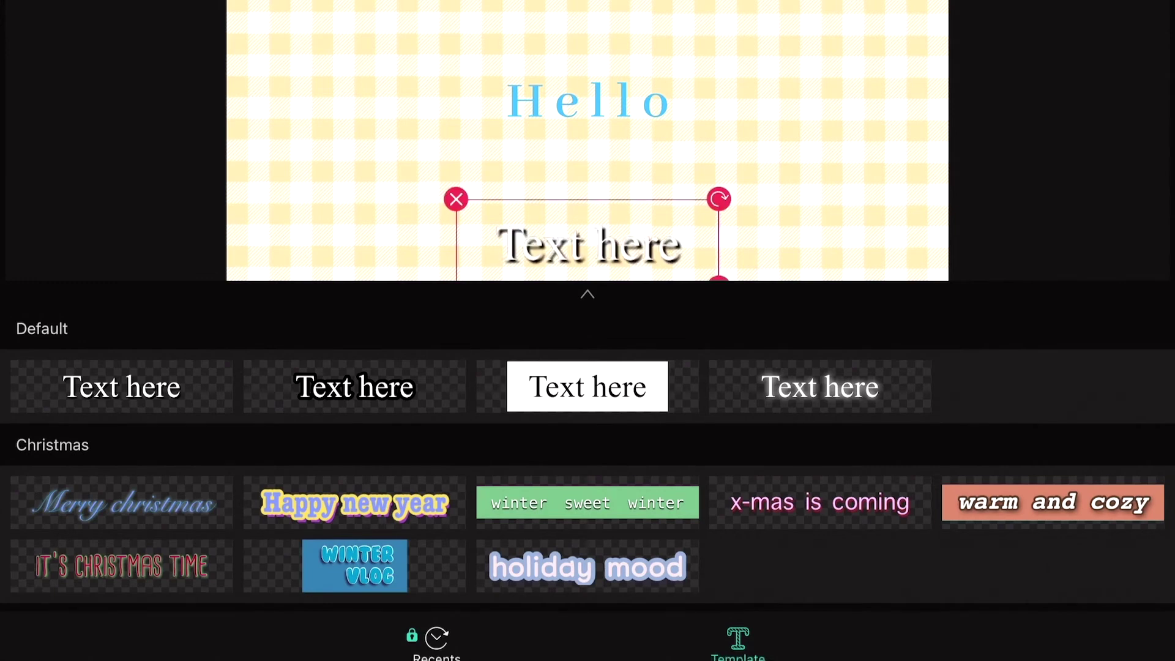
pyautogui.scroll(-2, 587, 484)
pyautogui.click(588, 438)
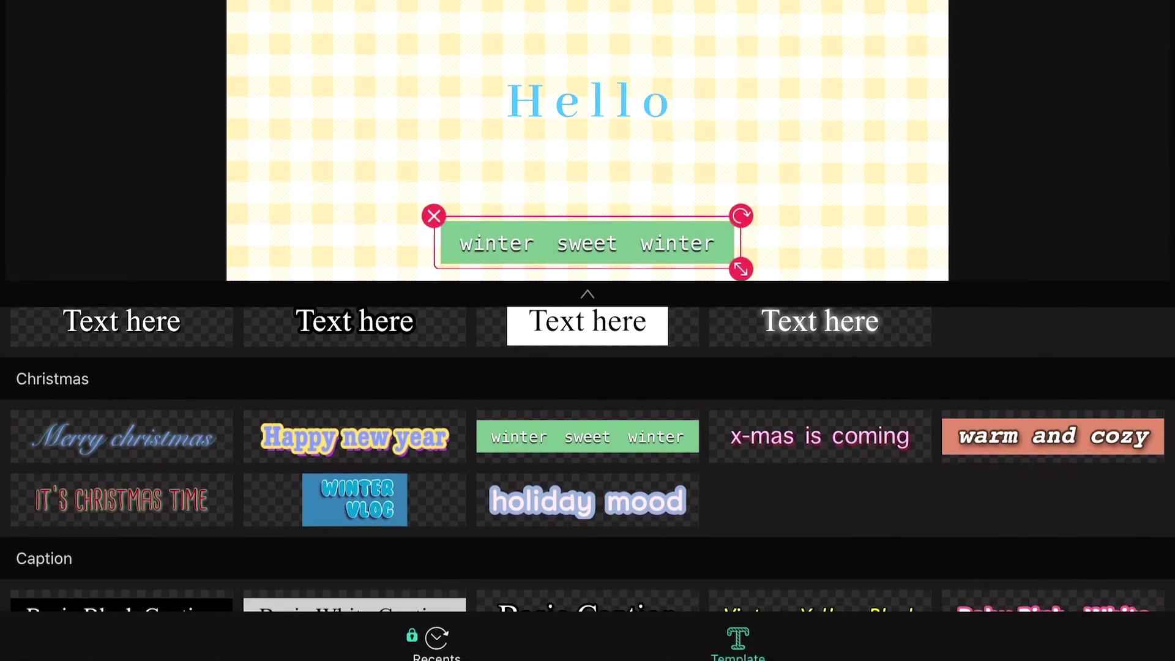
pyautogui.scroll(-2, 587, 484)
pyautogui.click(355, 490)
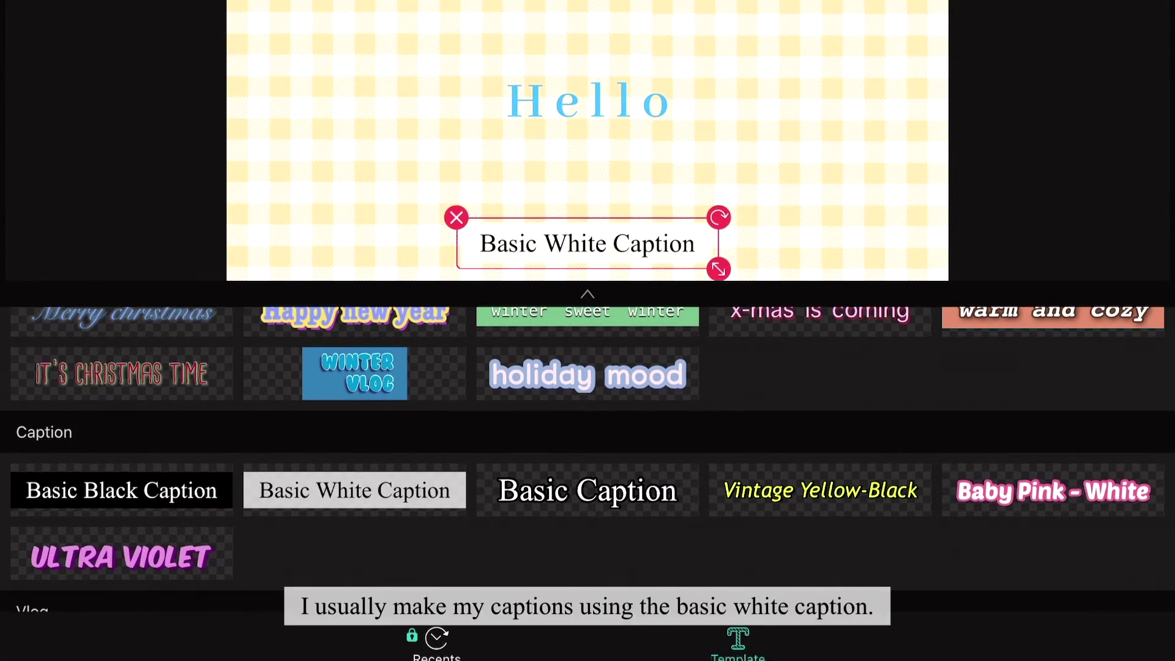
pyautogui.click(121, 490)
pyautogui.click(354, 491)
# - Change the opening caption's text to "hey guys!!" and finish editing it
pyautogui.click(588, 294)
pyautogui.click(388, 633)
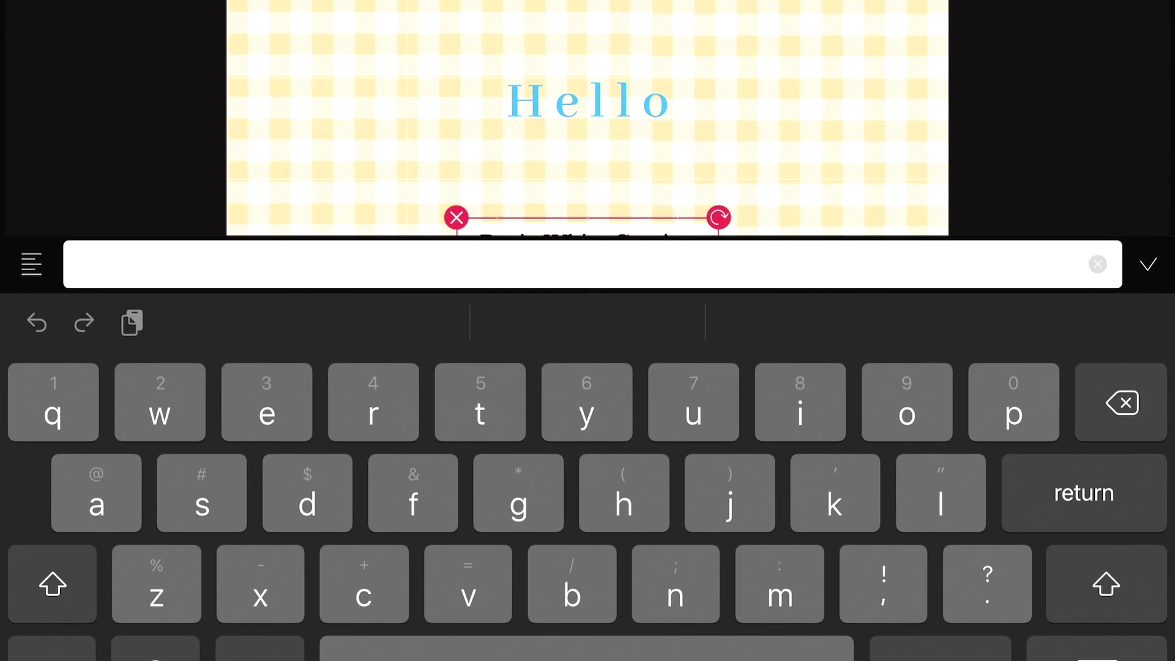
pyautogui.write('hey ')
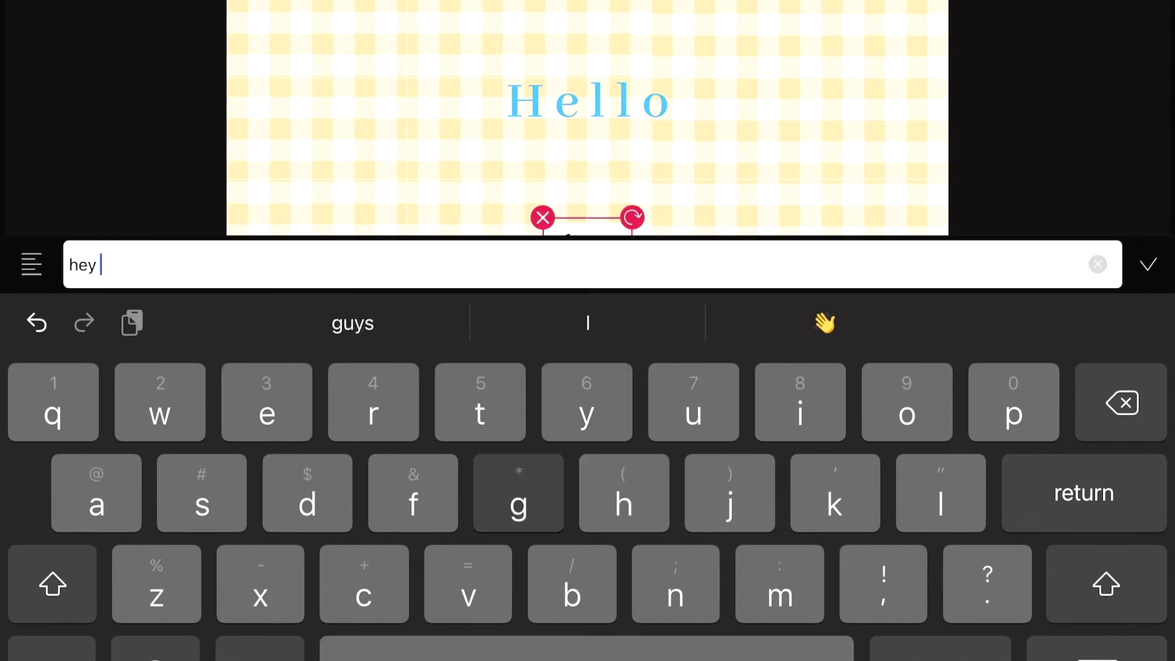
pyautogui.write('guys!')
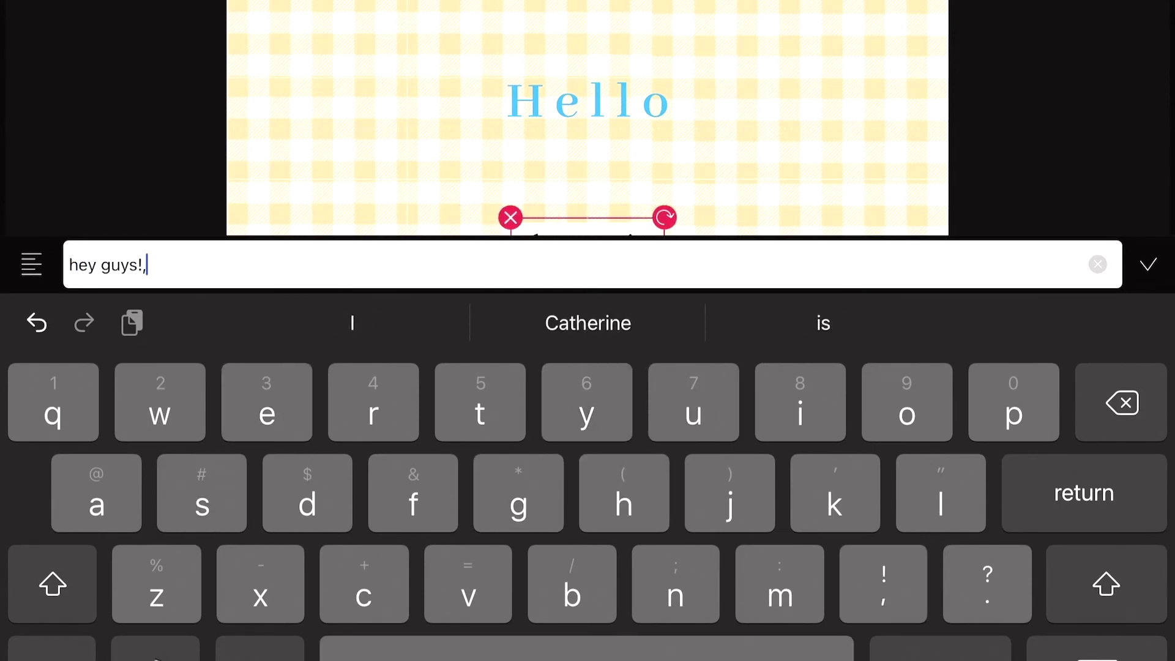
pyautogui.write('!')
pyautogui.press('Return')
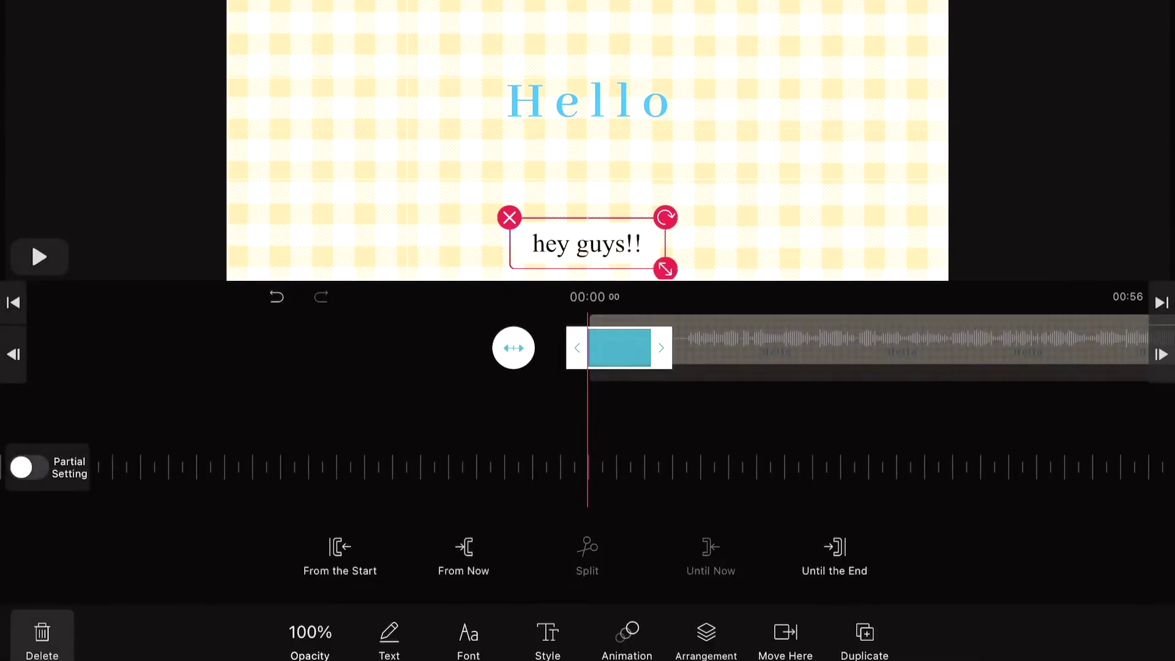
pyautogui.press('Escape')
# - Add a second Basic White Caption text over the palm tree clip at about 00:04
pyautogui.hscroll(1, 856, 379)
pyautogui.hscroll(2, 855, 380)
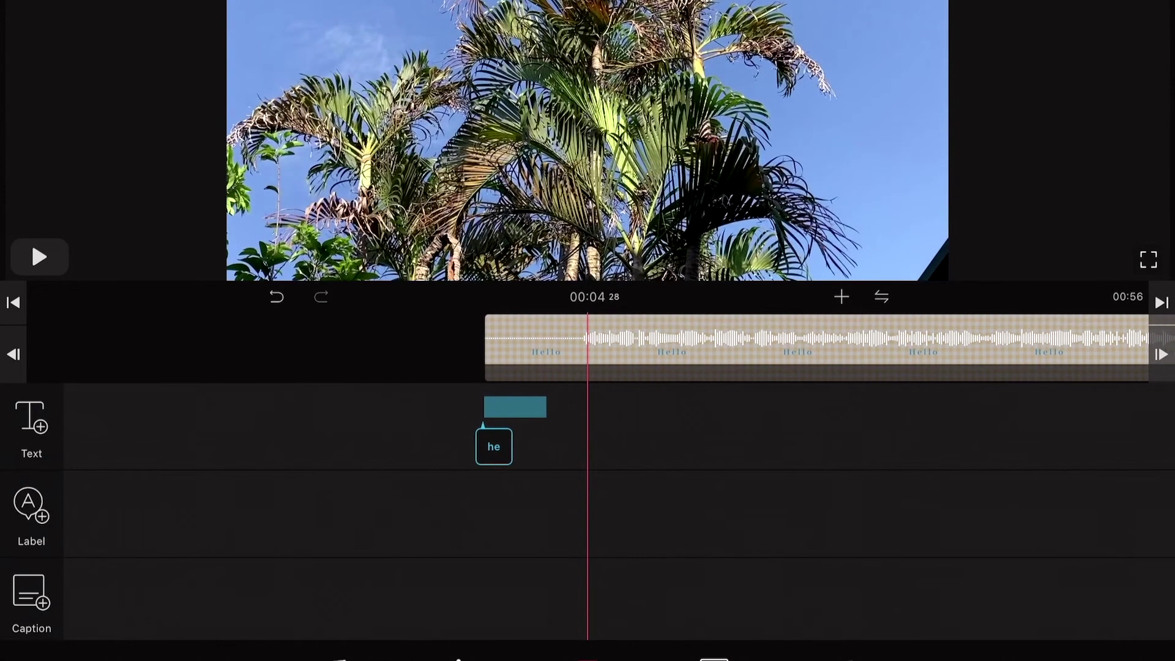
pyautogui.click(31, 420)
pyautogui.click(354, 490)
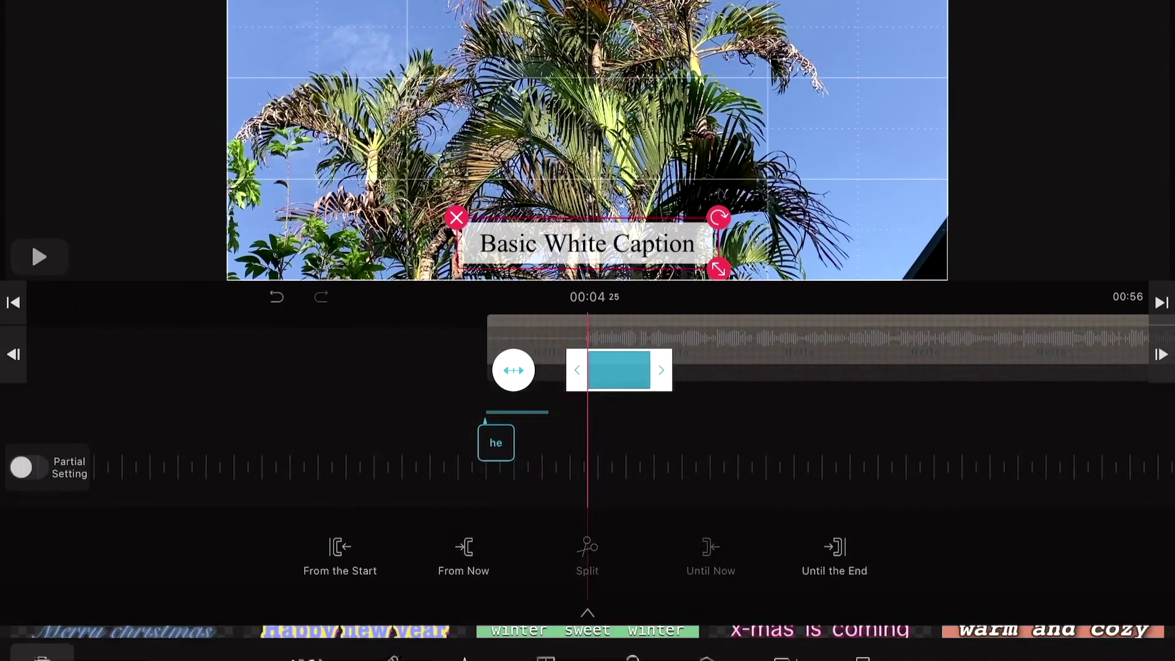
# - Change the palm tree caption's text to "the sky is soooo blue!!" and scale the caption down slightly
pyautogui.click(388, 638)
pyautogui.write('the sky is soooo blue!,')
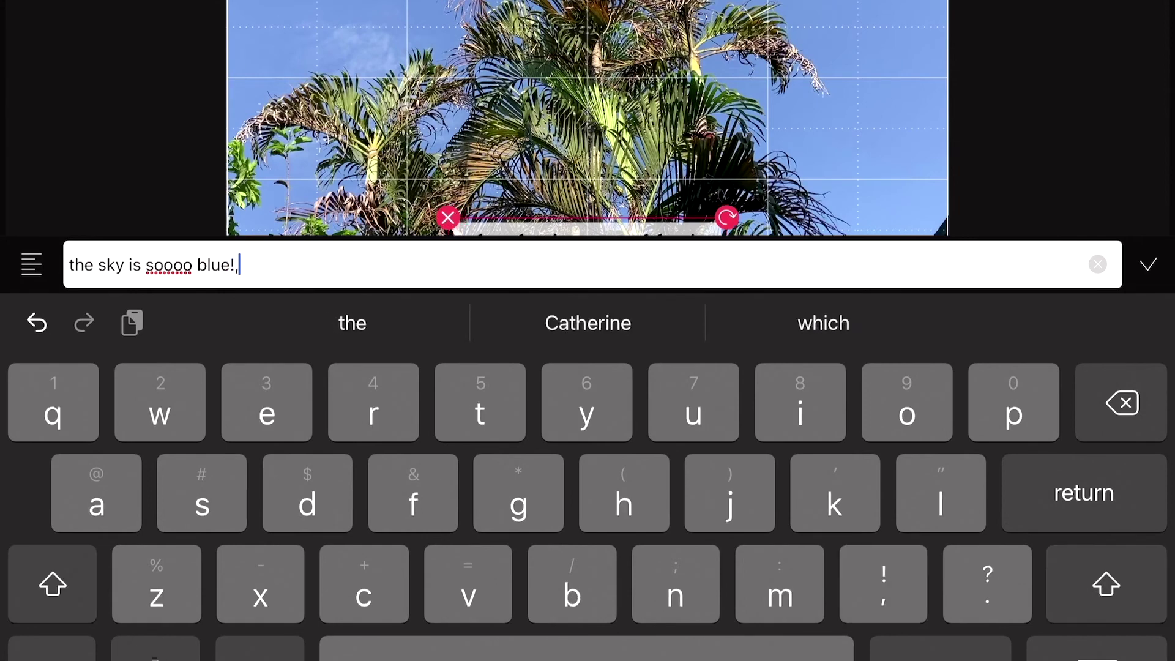
pyautogui.press('BackSpace')
pyautogui.write(',')
pyautogui.press('BackSpace')
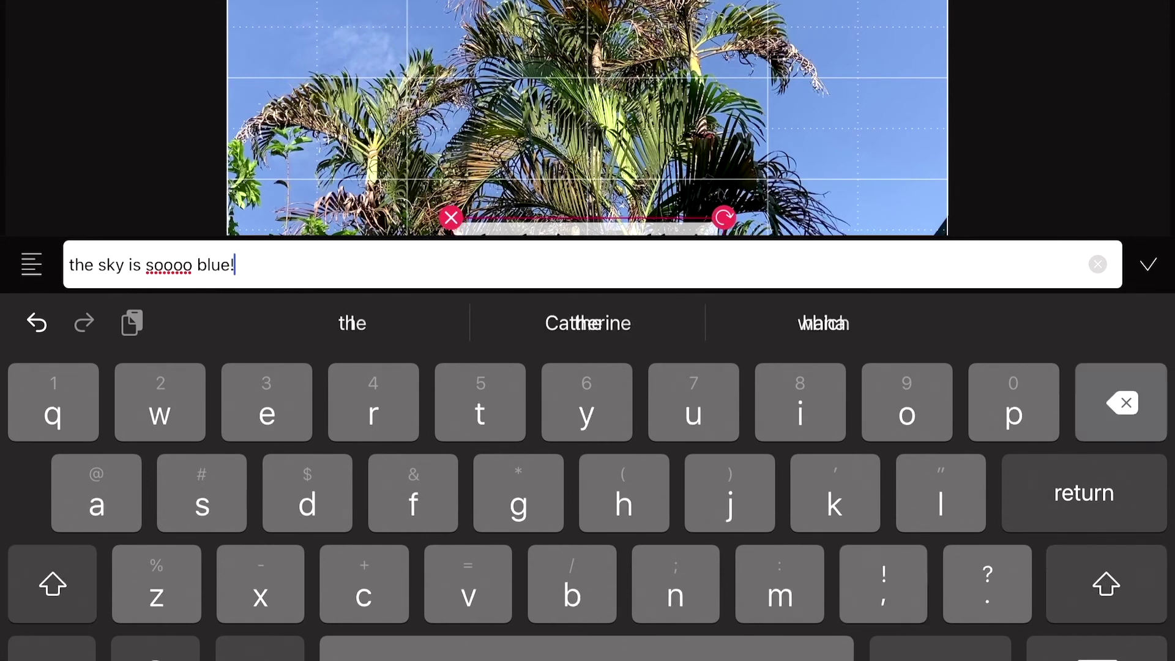
pyautogui.write('!')
pyautogui.click(1149, 264)
pyautogui.moveTo(728, 269); pyautogui.dragTo(680, 262)
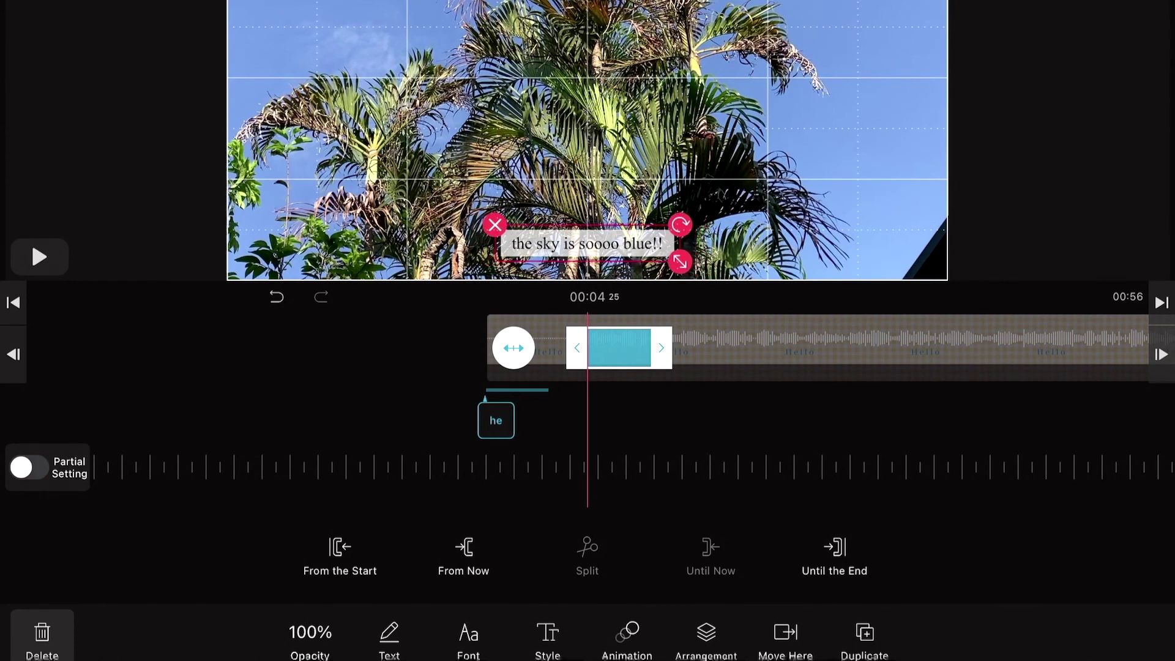
pyautogui.click(857, 422)
# - Play the video through both captions to about 00:08 and pause it
pyautogui.moveTo(612, 520); pyautogui.dragTo(710, 520)
pyautogui.click(39, 257)
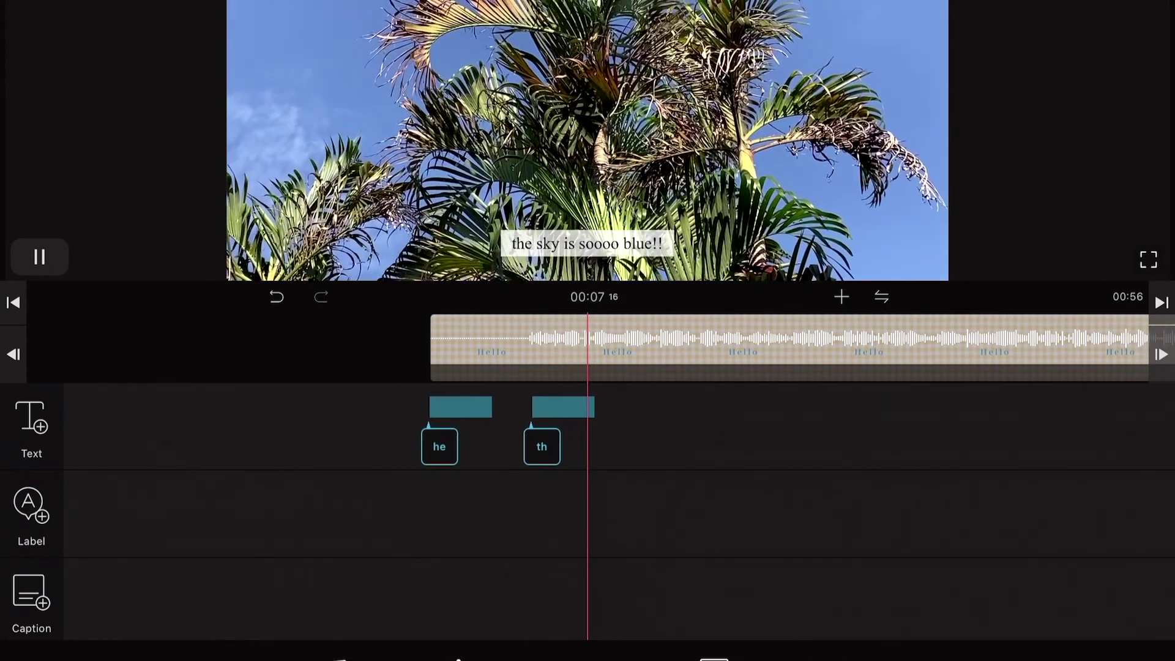
pyautogui.click(39, 257)
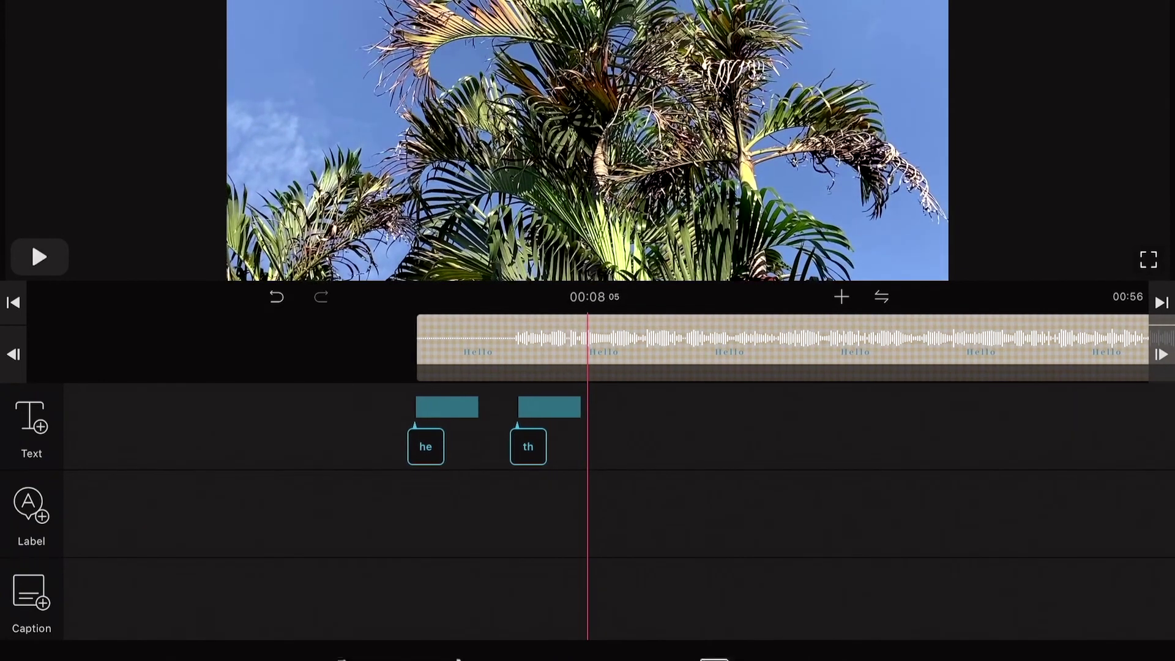